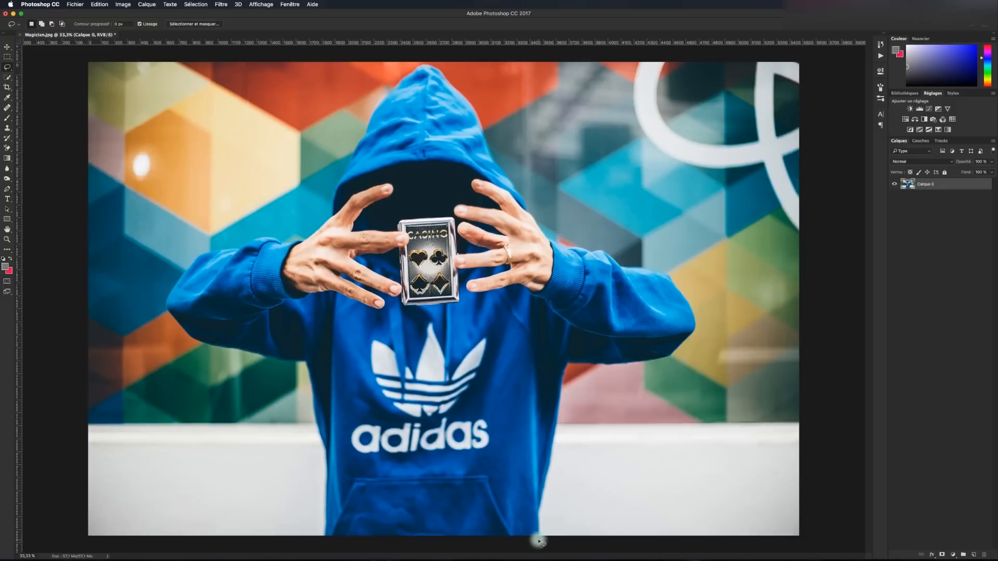
- Outline the hooded magician with the Lasso tool, invert the selection and delete the background around him
mouse_move(539, 542)
left_mouse_down()
mouse_move(564, 370)
mouse_move(662, 361)
mouse_move(693, 336)
mouse_move(696, 310)
mouse_move(662, 274)
mouse_move(546, 240)
mouse_move(465, 101)
mouse_move(424, 65)
mouse_move(339, 173)
mouse_move(320, 227)
mouse_move(296, 247)
mouse_move(266, 238)
mouse_move(198, 260)
mouse_move(168, 310)
mouse_move(208, 345)
mouse_move(309, 367)
mouse_move(331, 493)
mouse_move(326, 538)
mouse_move(366, 548)
left_mouse_up()
key("super+shift+i")
key("Delete")
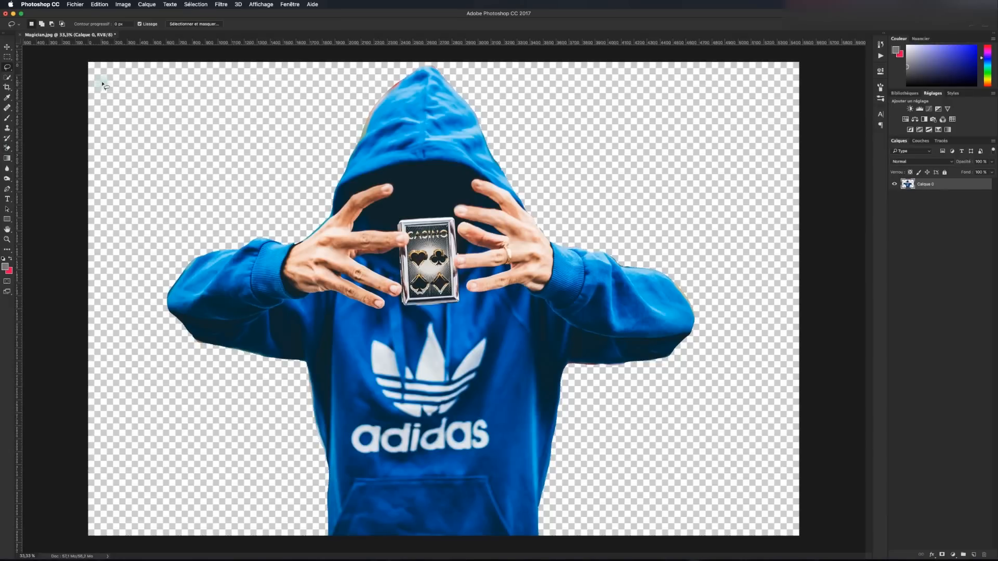
left_click(8, 46)
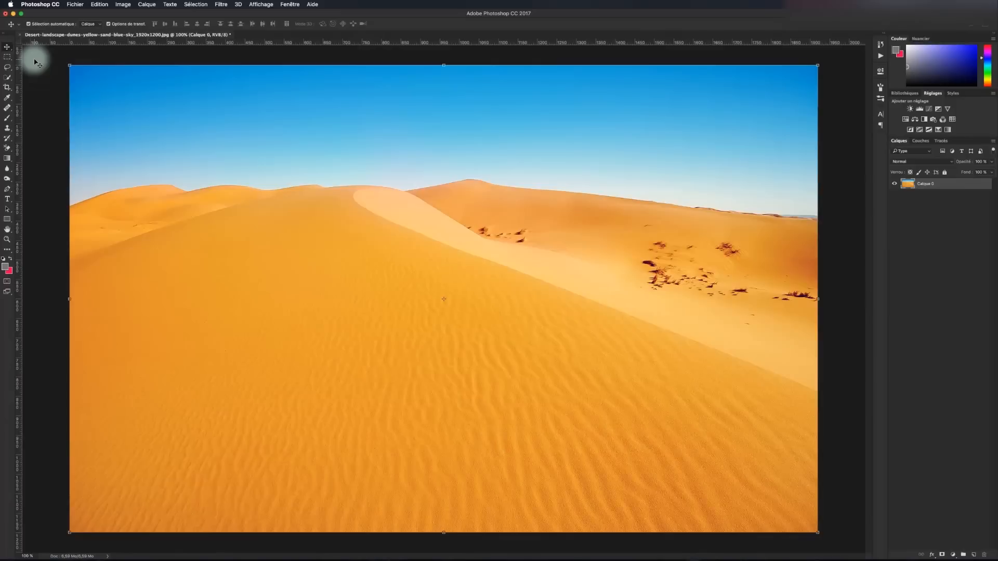
- Select the whole sky above the dunes with the Magic Wand, adding the unselected upper and horizon areas, and delete it
left_click(7, 77)
left_click_drag(8, 78, 40, 82)
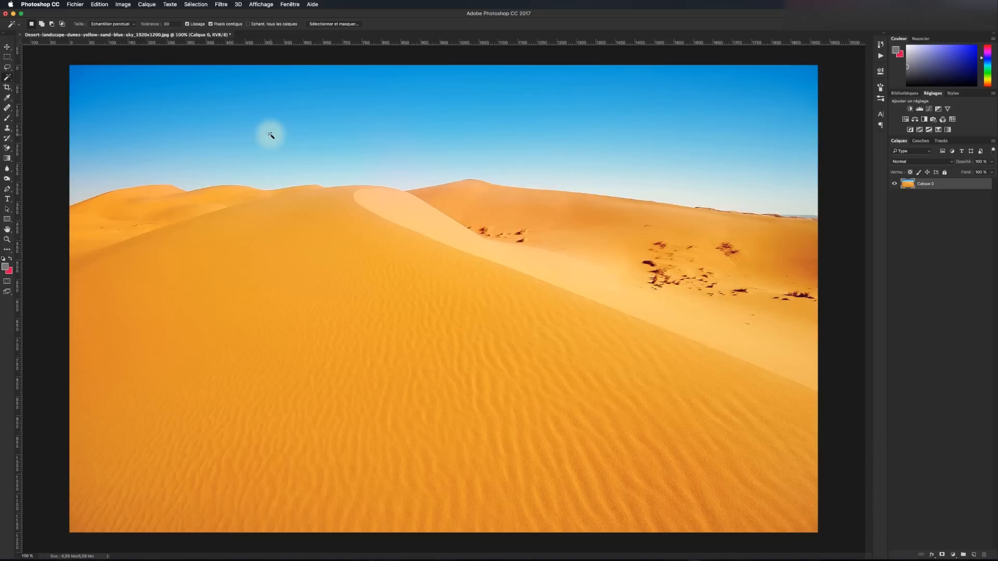
left_click(296, 127)
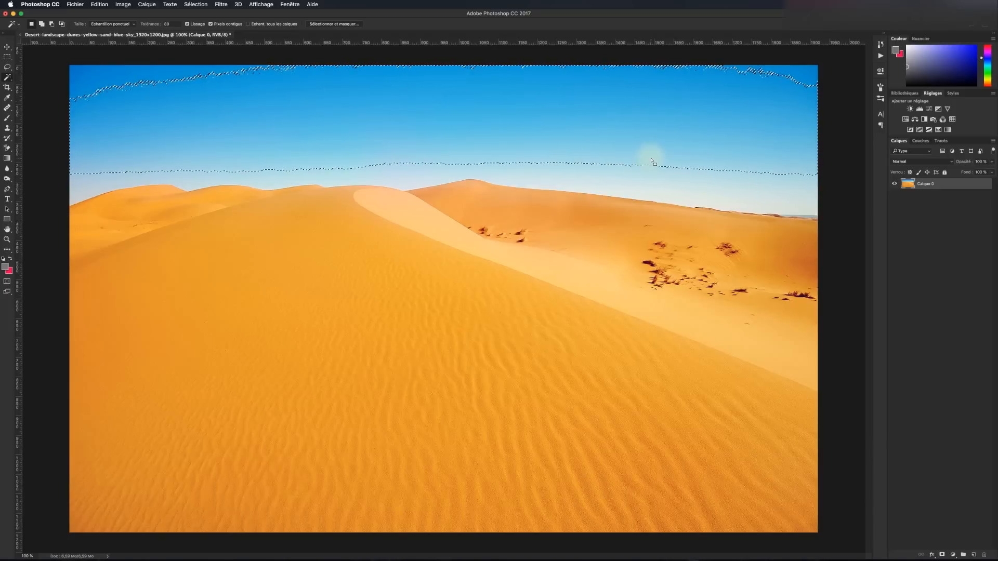
left_click(121, 76, "shift")
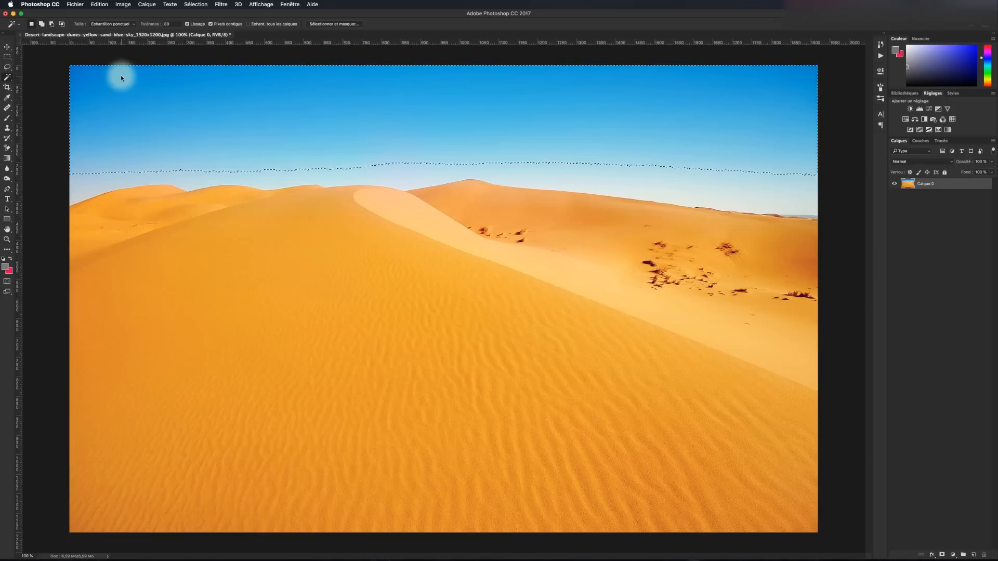
left_click(209, 177, "shift")
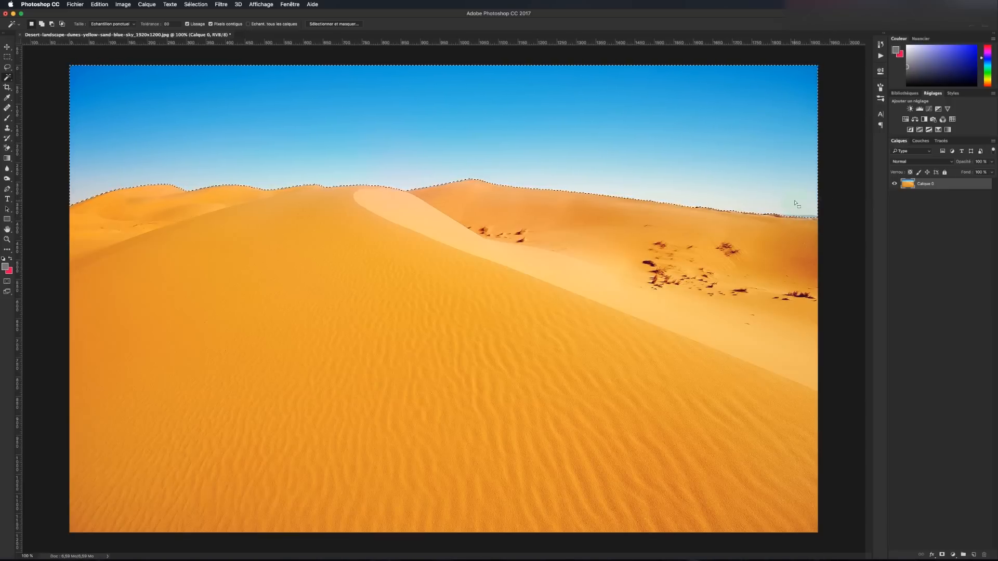
key("Delete")
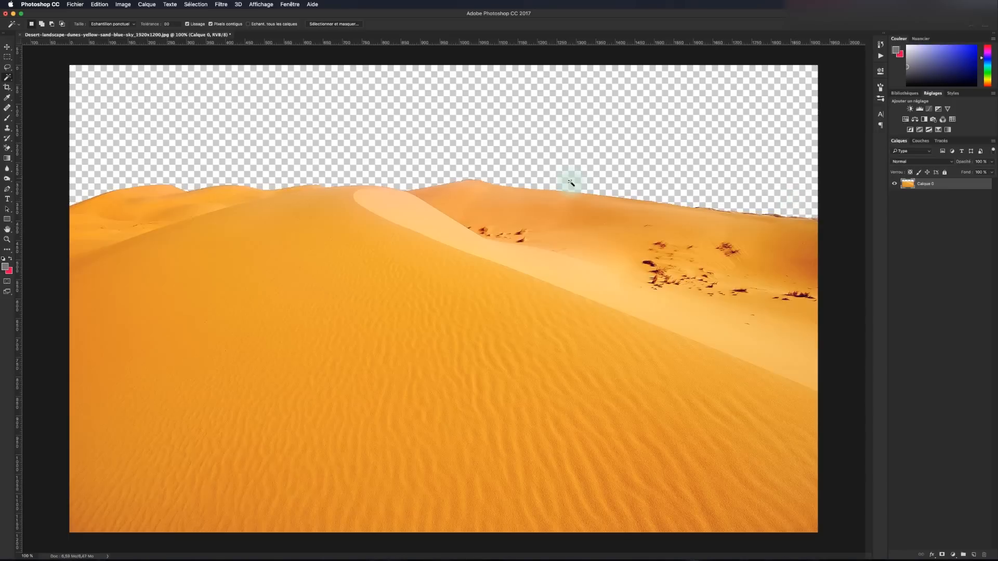
left_click(7, 47)
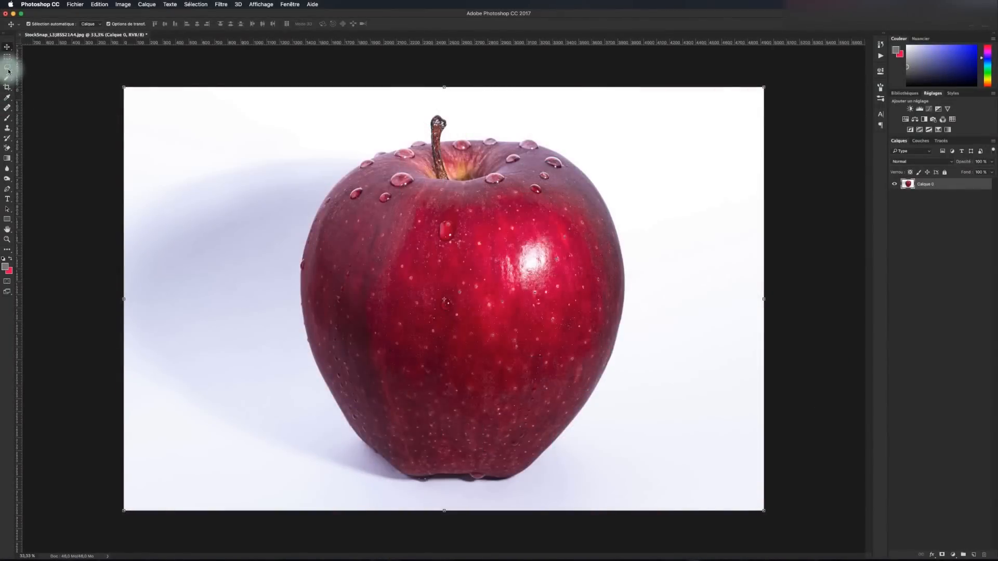
- Select the whole apple with the Quick Selection tool, invert the selection and delete the background
left_click(8, 77)
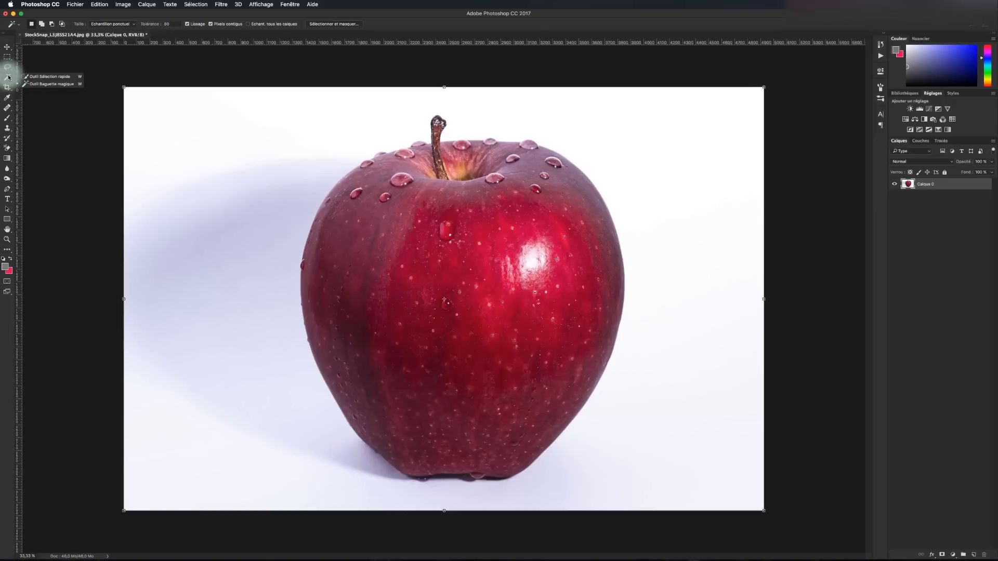
left_click(52, 77)
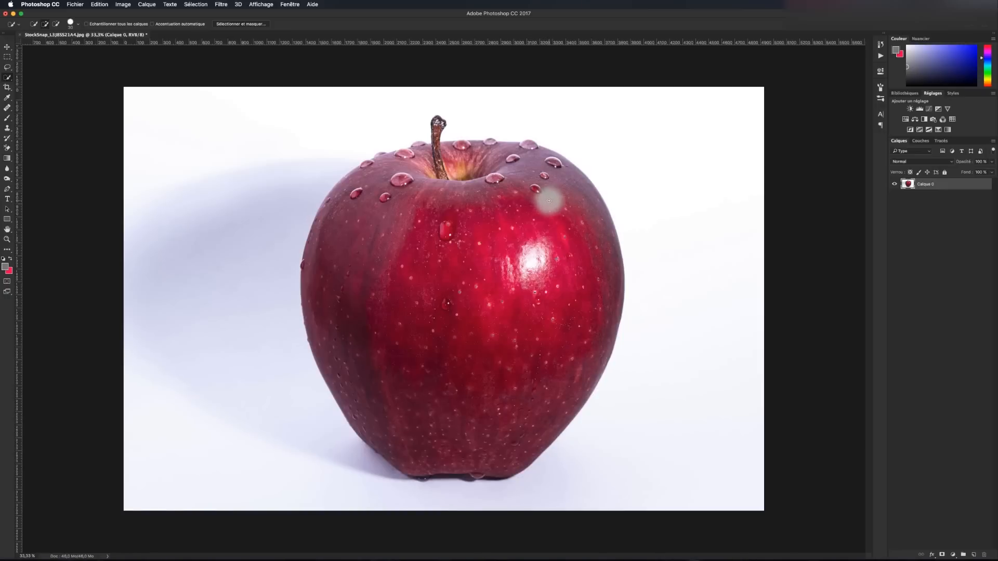
left_click_drag(555, 194, 570, 226)
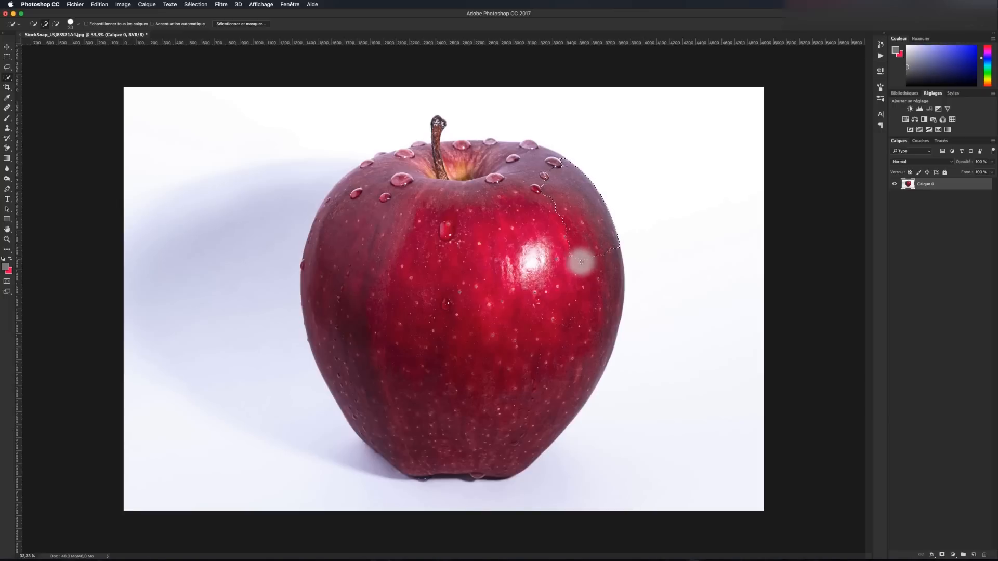
mouse_move(581, 262)
left_mouse_down()
mouse_move(578, 295)
mouse_move(533, 398)
mouse_move(457, 438)
mouse_move(417, 424)
mouse_move(382, 320)
left_mouse_up()
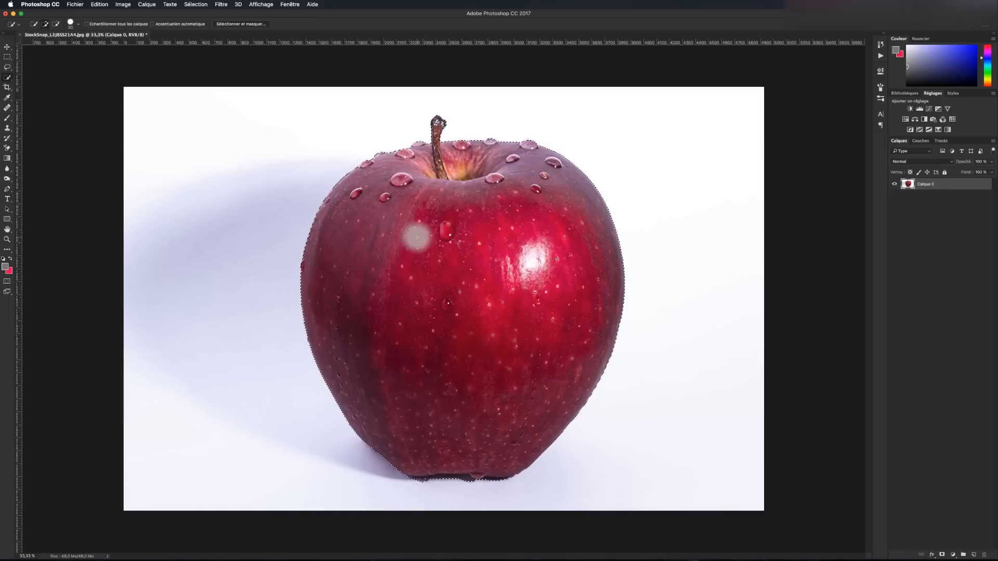
key("super+shift+i")
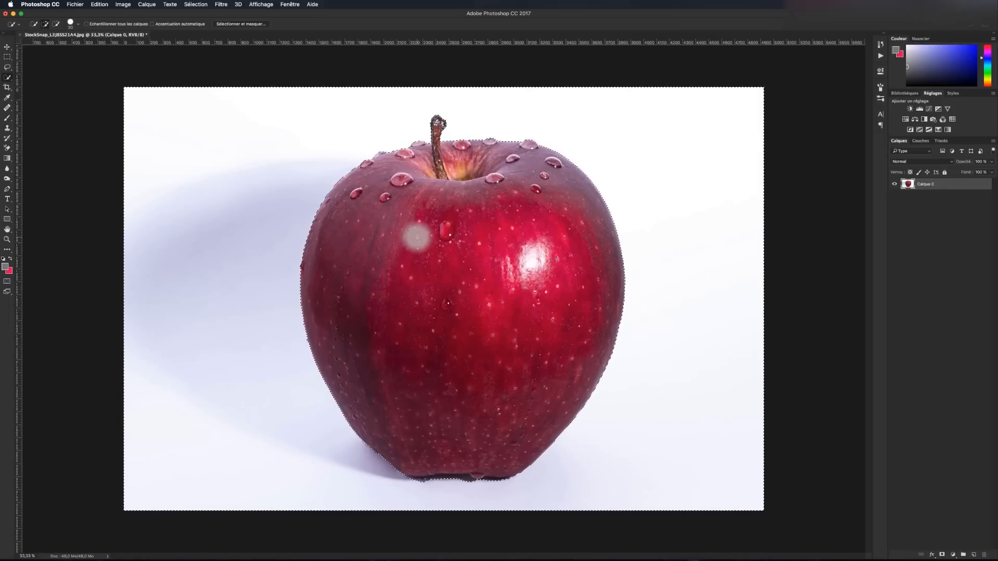
key("Delete")
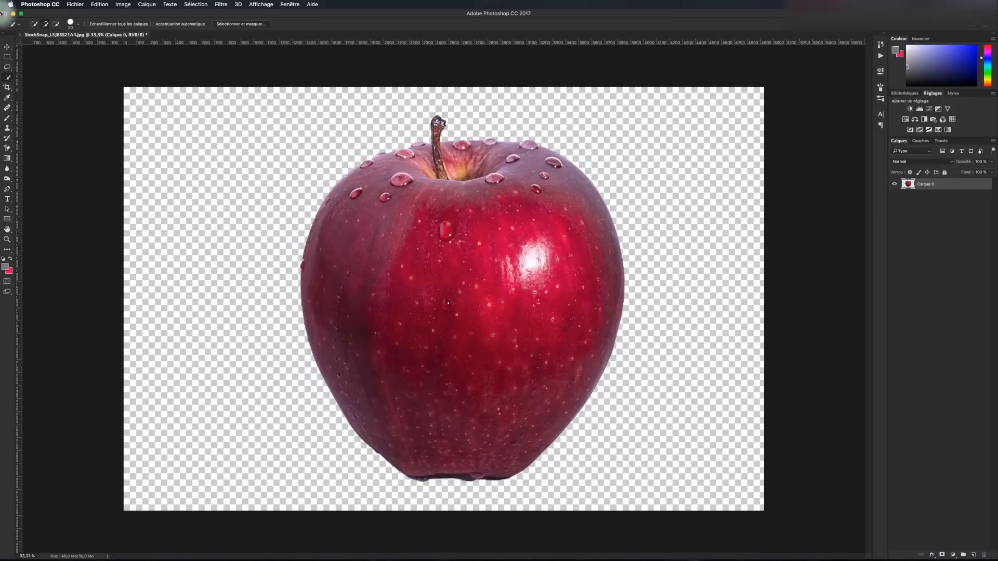
key("v")
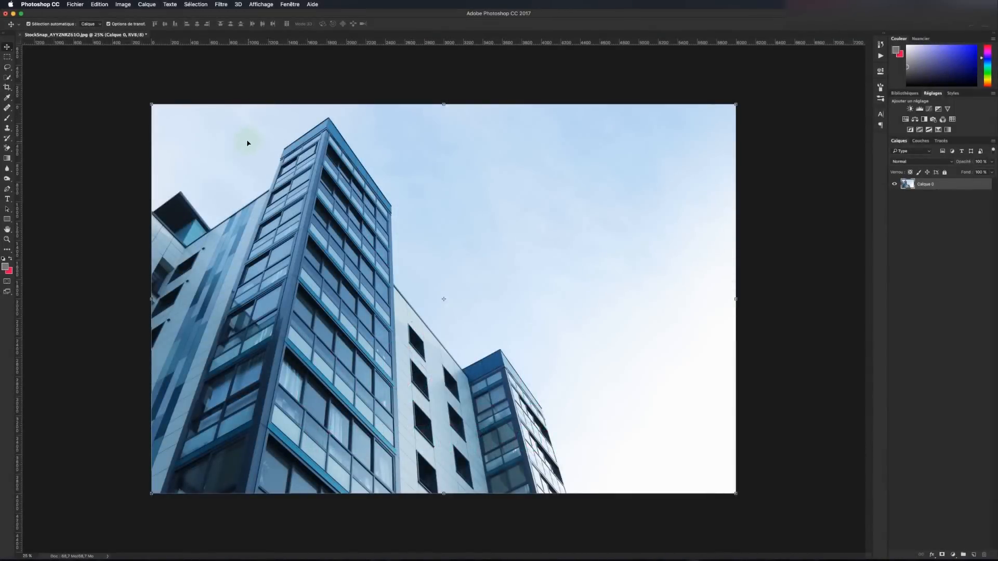
- Start a Polygonal Lasso outline below the small right-hand tower and trace its roof and the sloping wall up to the tall tower
left_click(8, 68)
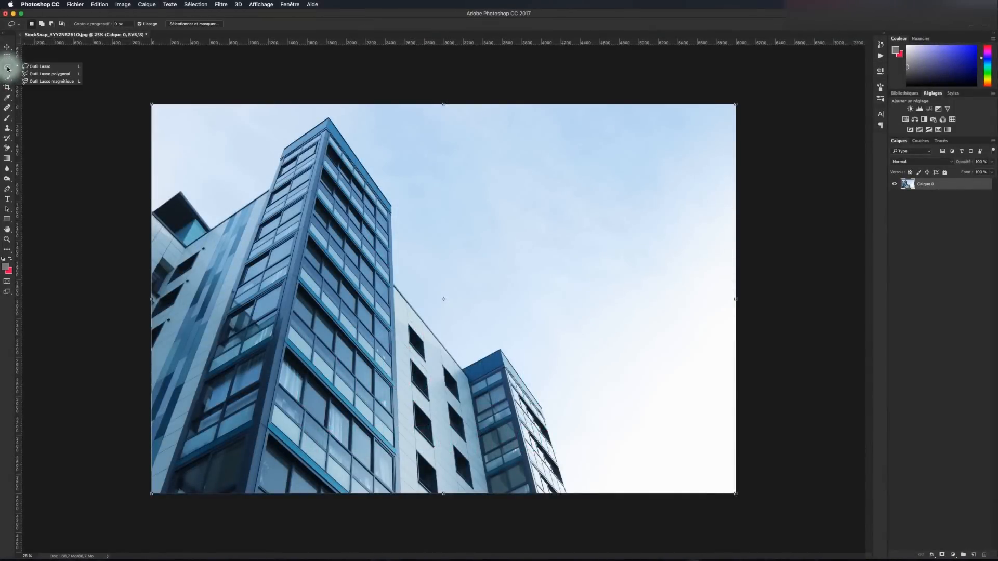
left_click(45, 73)
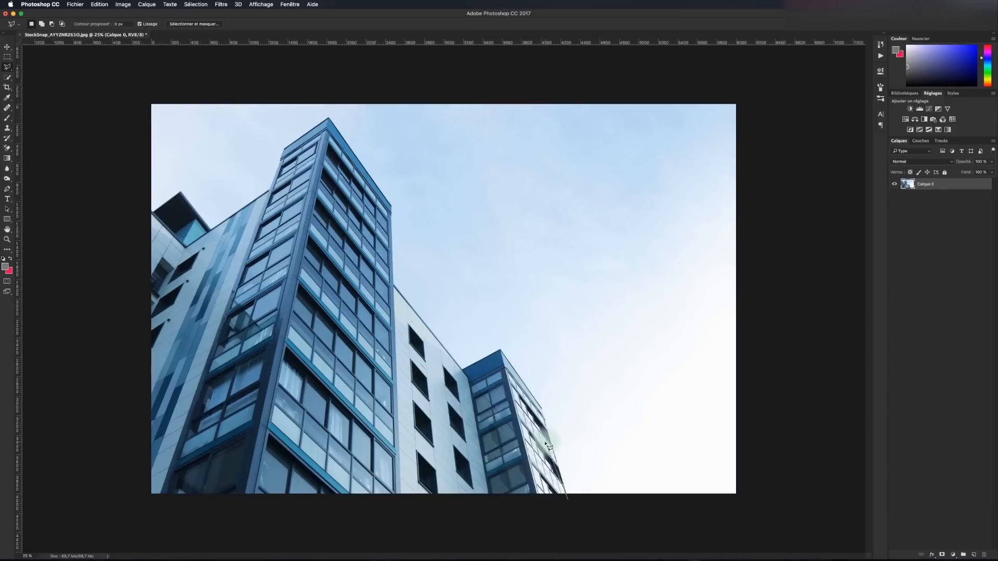
left_click(568, 500)
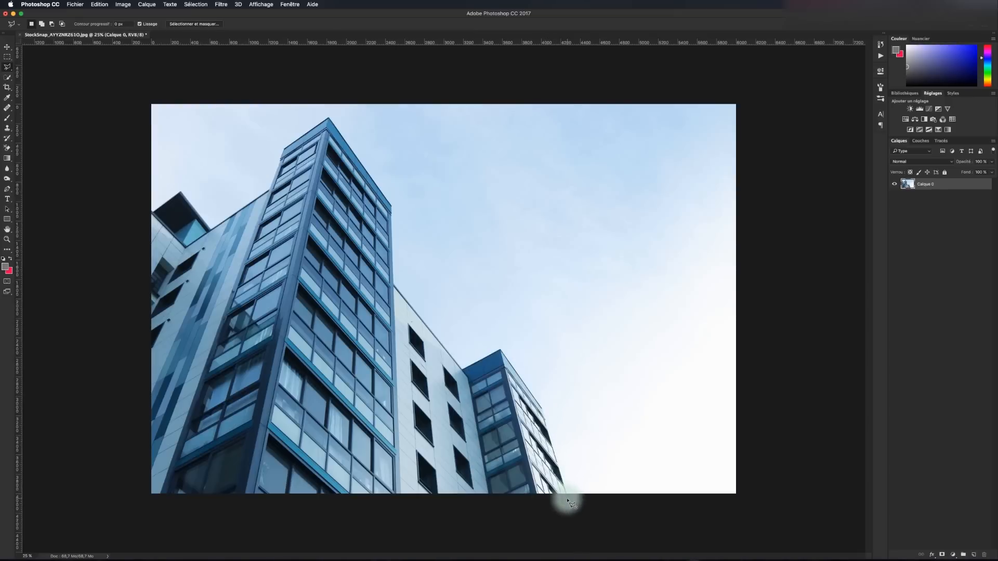
left_click(544, 411)
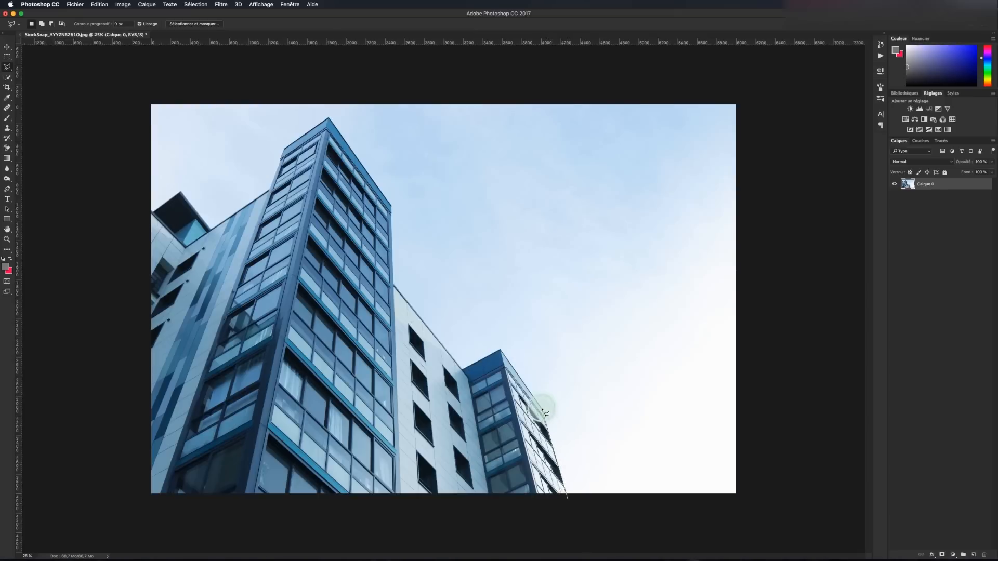
left_click(502, 352)
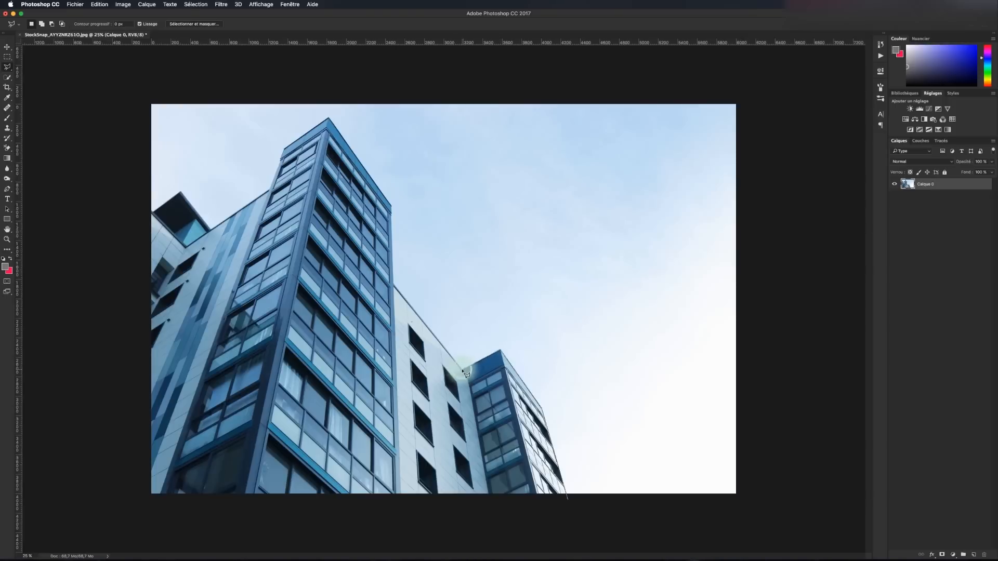
left_click(462, 368)
left_click(395, 284)
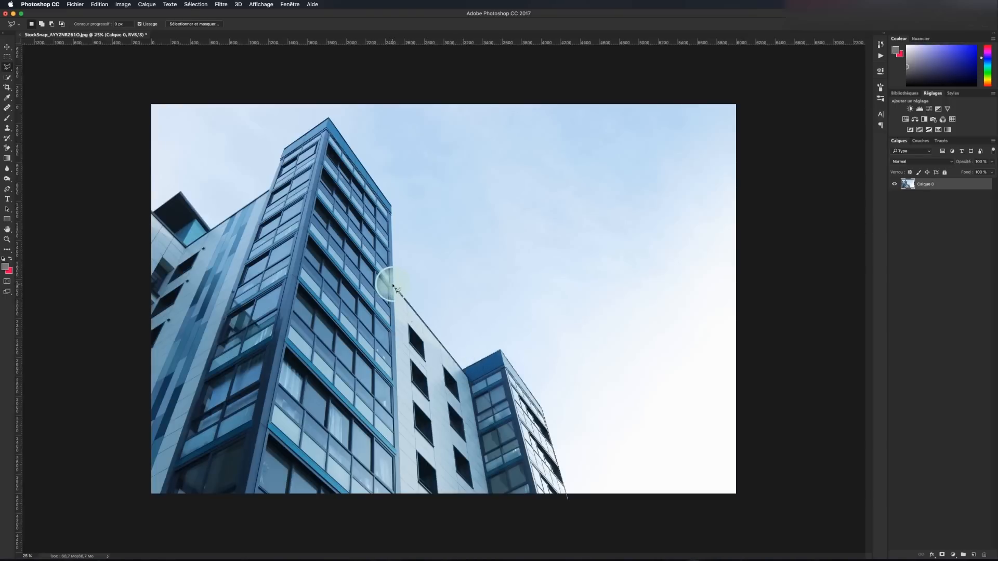
- Continue the polygonal outline around the tall tower's top and along the lower roofline to the photo's left edge
left_click(392, 206)
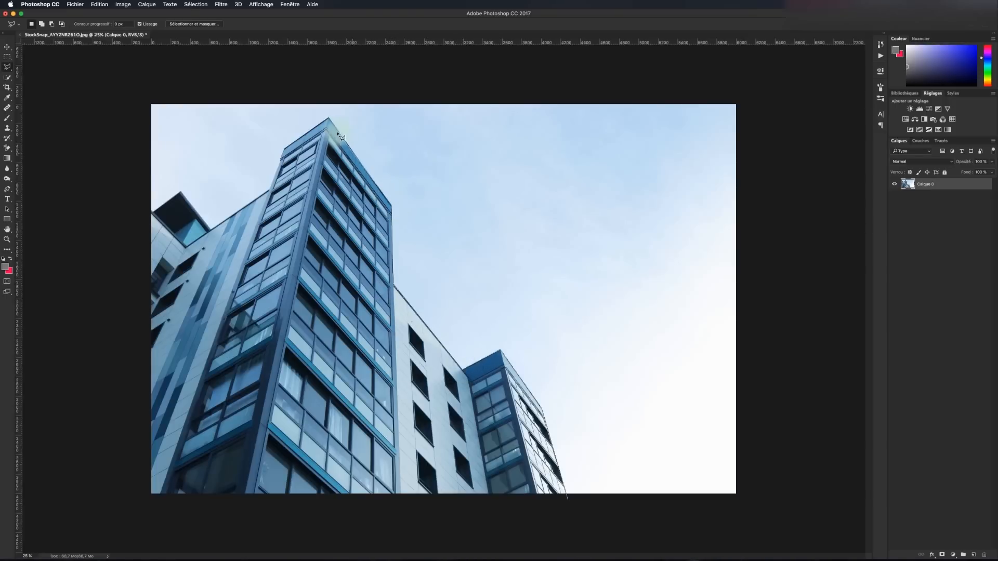
left_click(327, 120)
left_click(284, 150)
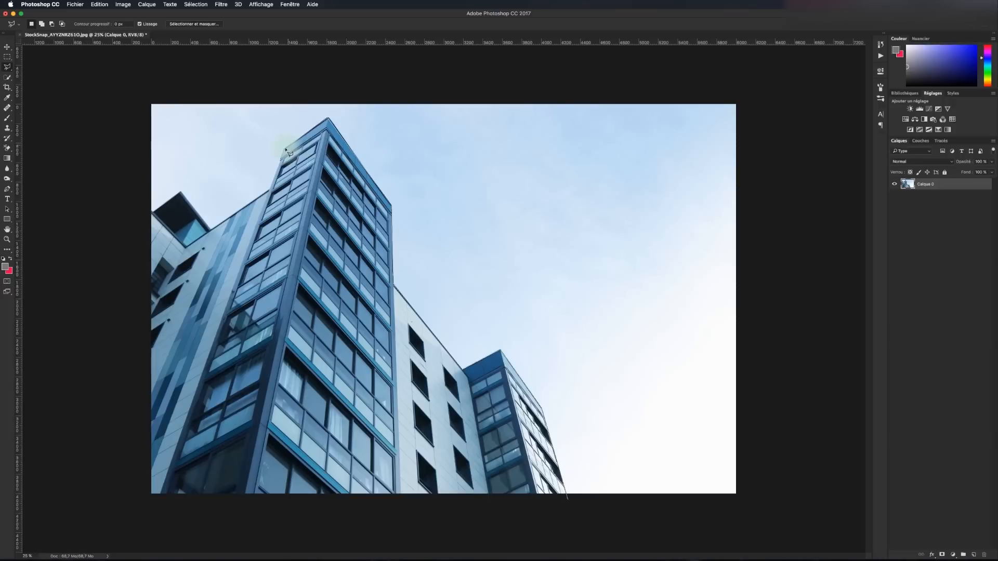
left_click(271, 189)
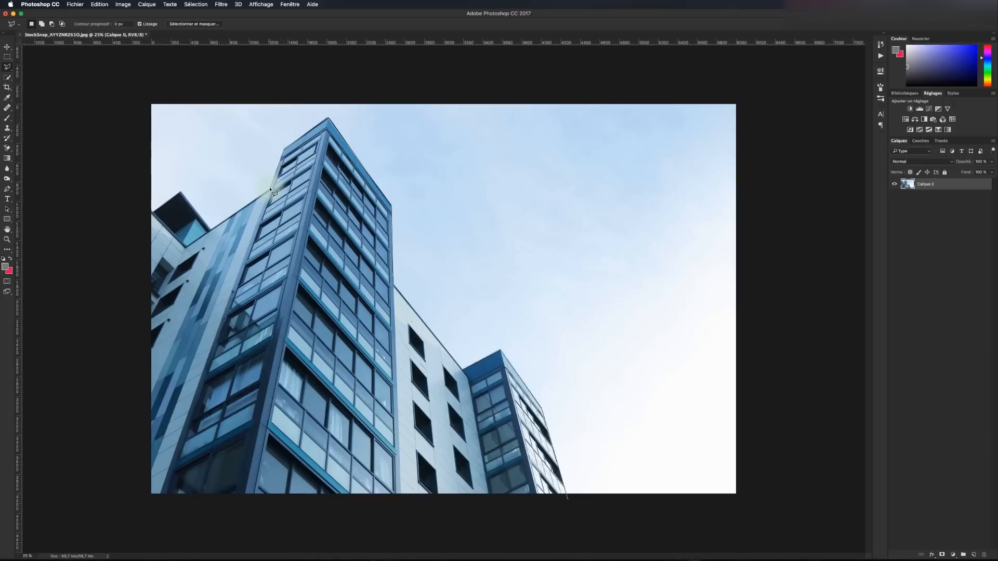
left_click(210, 229)
left_click(182, 194)
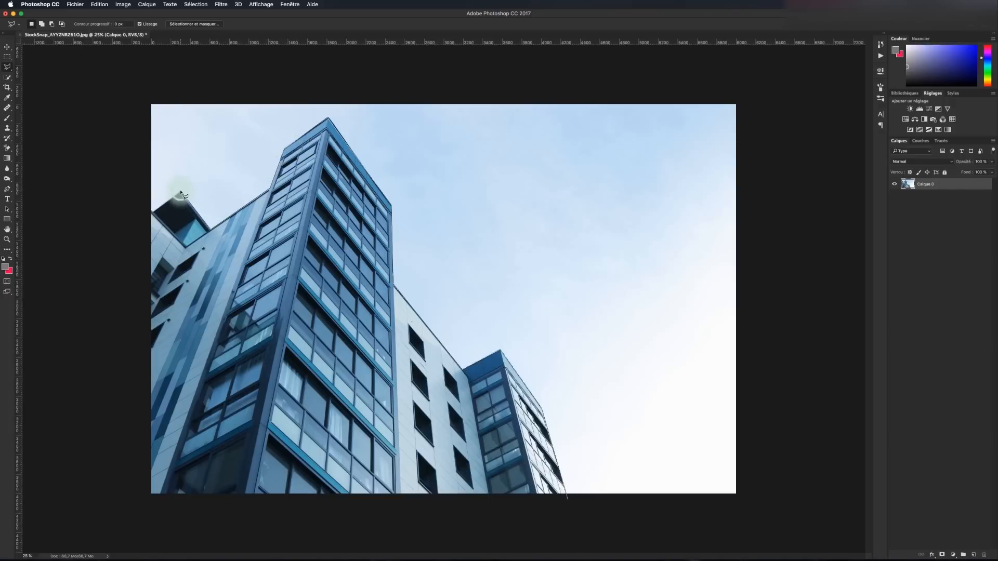
left_click(152, 212)
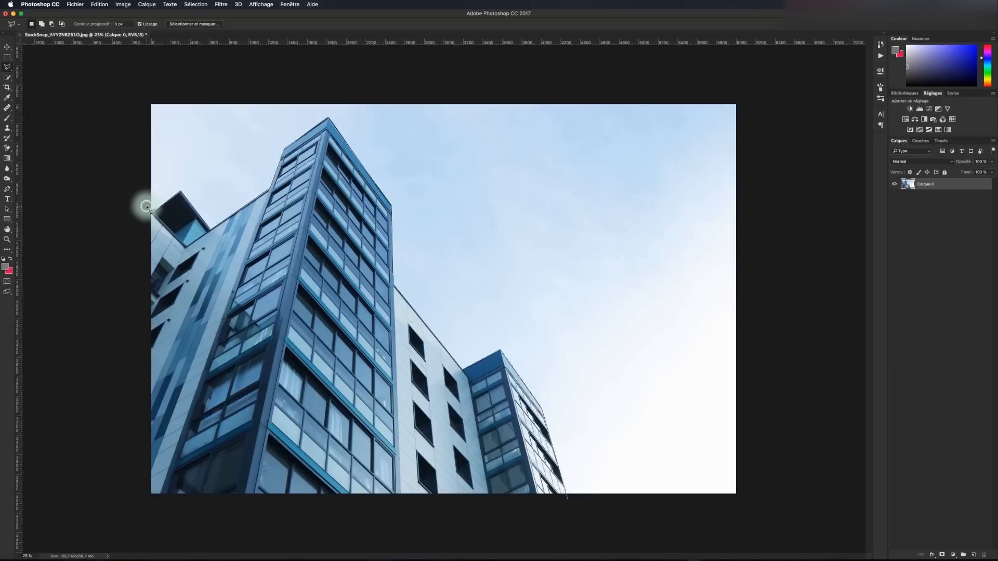
- Close the polygonal outline around the sky outside the canvas, delete the sky and deselect
left_click(147, 207)
left_click(124, 83)
left_click(267, 70)
left_click(761, 76)
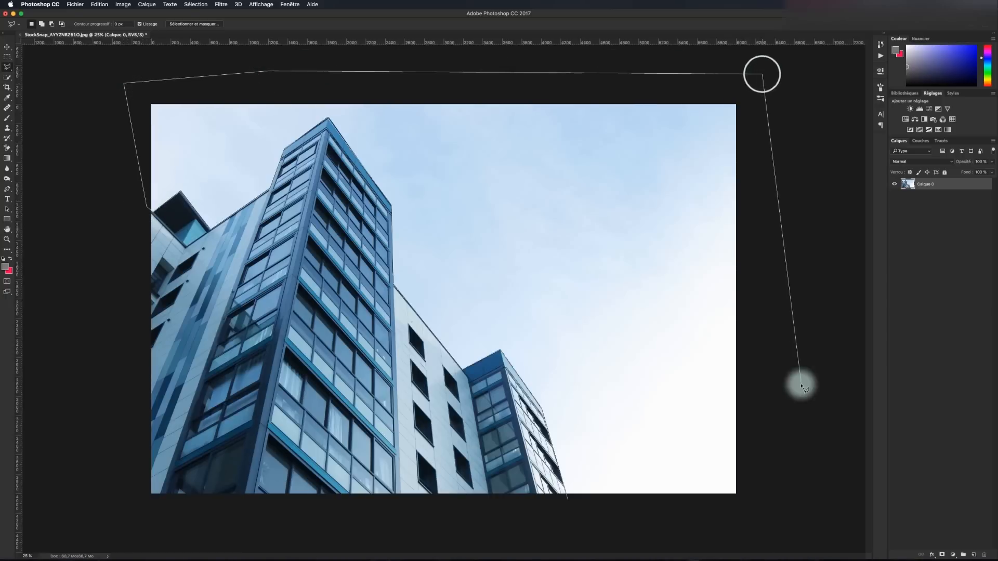
left_click(789, 513)
double_click(665, 527)
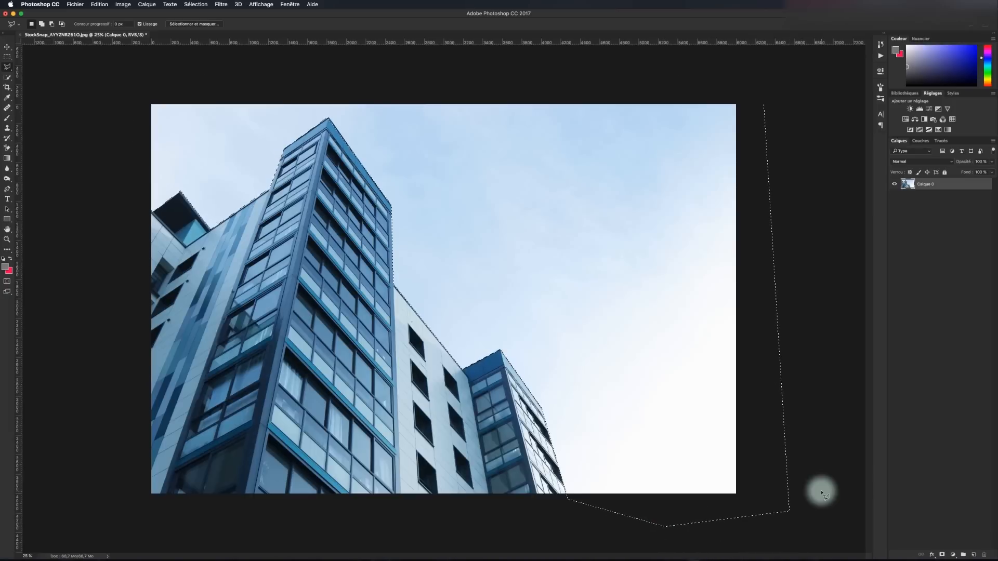
key("Delete")
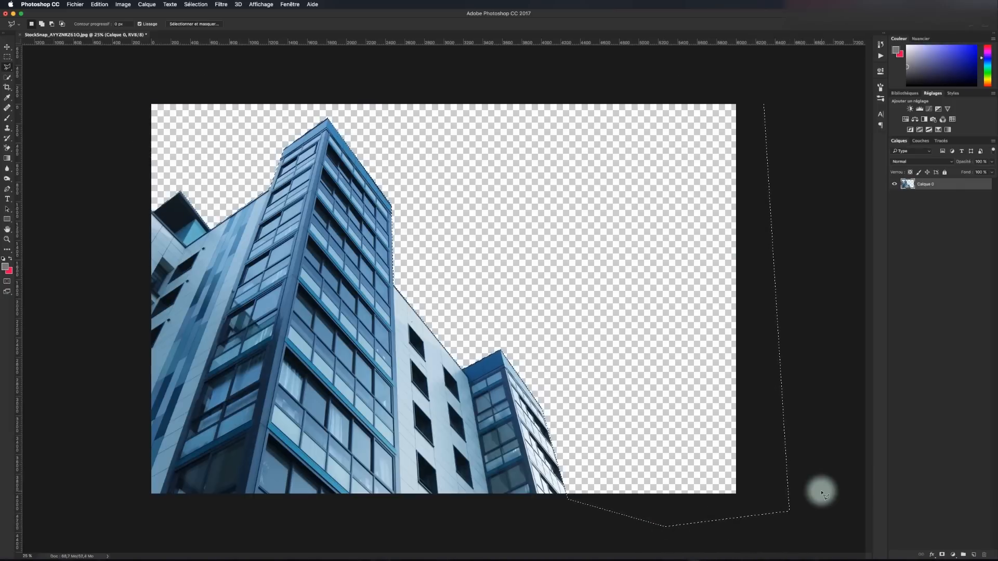
key("super+d")
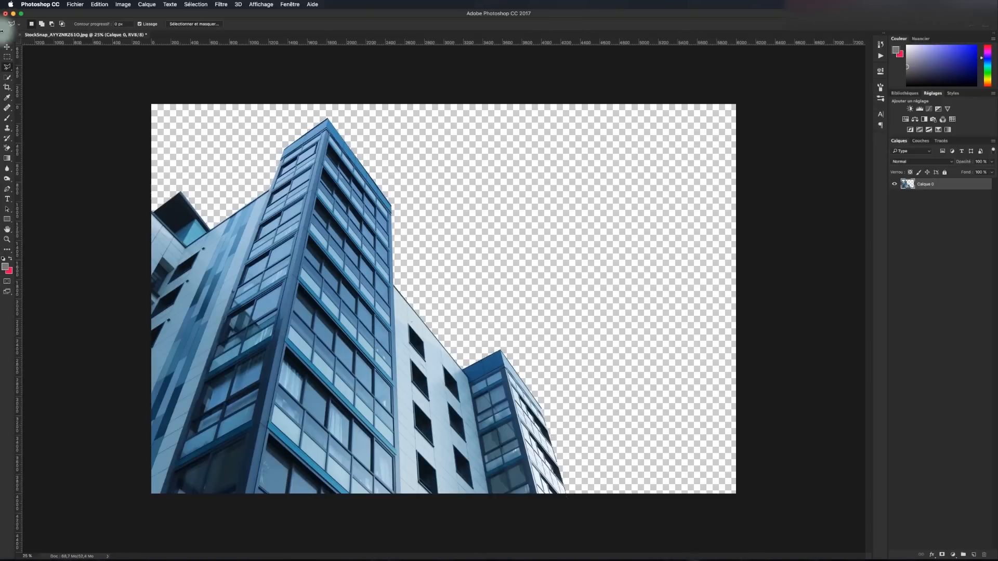
left_click(7, 47)
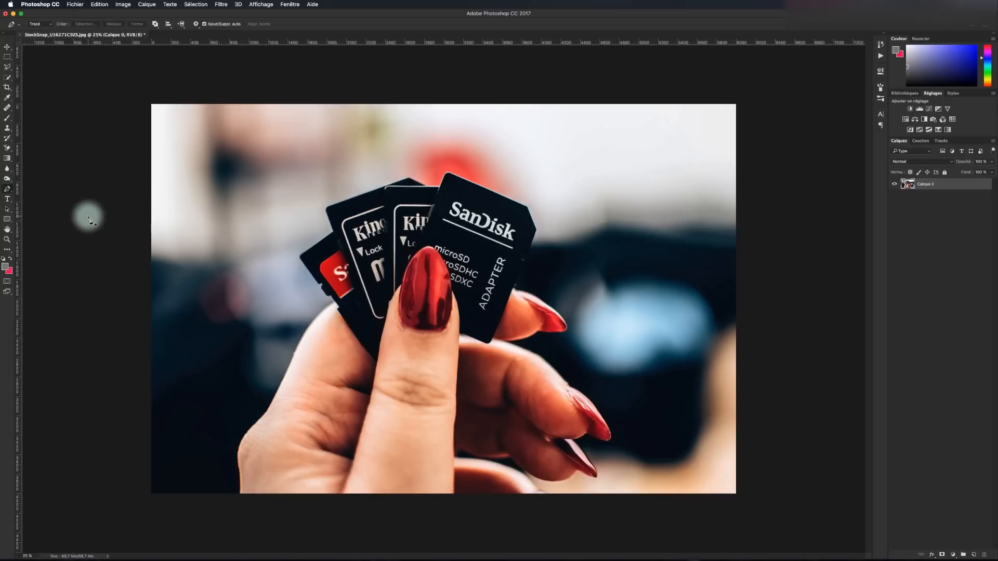
left_click(239, 503)
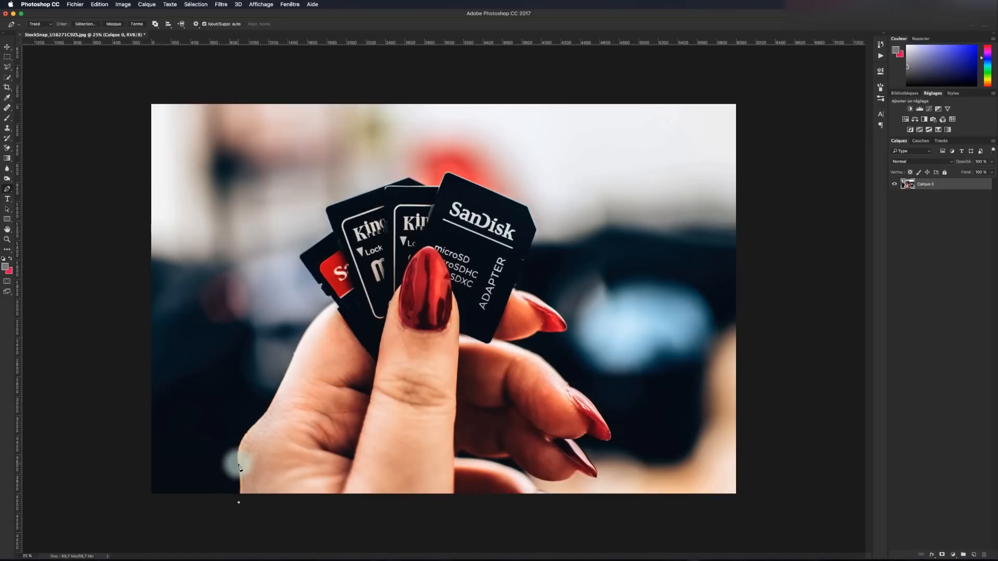
left_click(238, 461)
left_click(239, 443)
key("super+z")
key("super+z")
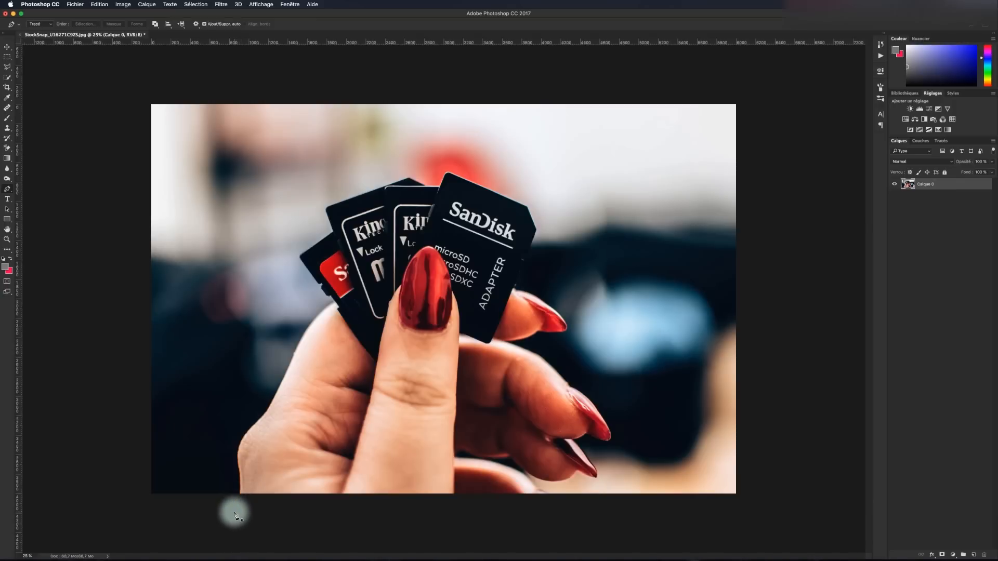
left_click(235, 515)
key("super+z")
- Start a Pen path just below the canvas under the wrist and trace the wrist's outer edge with curved points up the hand
left_click(239, 508)
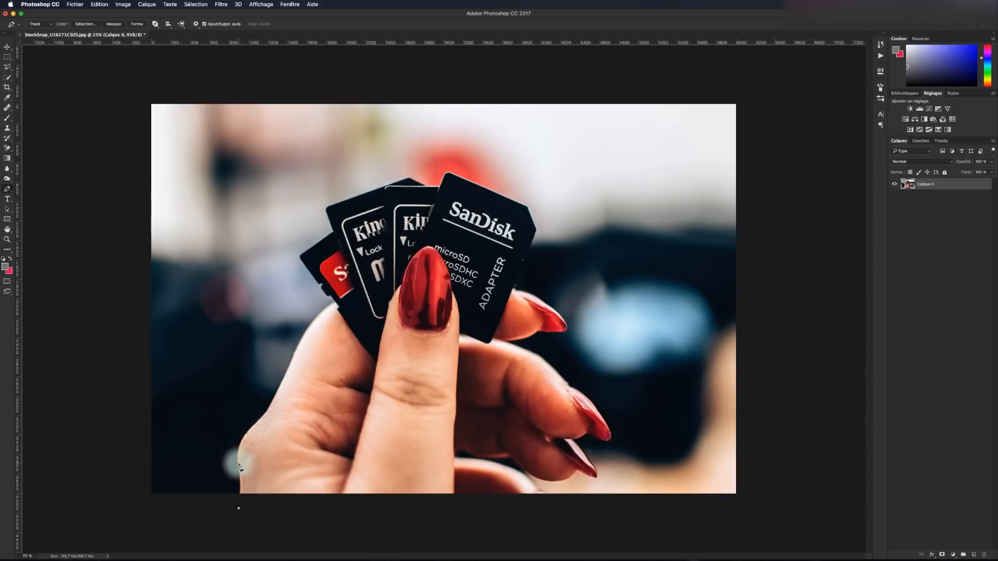
left_click(239, 498)
left_click(238, 469)
mouse_move(239, 449)
left_mouse_down()
mouse_move(223, 445)
mouse_move(217, 467)
mouse_move(231, 437)
mouse_move(263, 447)
mouse_move(270, 476)
mouse_move(265, 452)
mouse_move(223, 437)
mouse_move(206, 468)
mouse_move(214, 484)
mouse_move(223, 436)
mouse_move(266, 440)
mouse_move(270, 452)
mouse_move(229, 430)
mouse_move(213, 461)
mouse_move(223, 435)
mouse_move(248, 438)
mouse_move(236, 445)
left_mouse_up()
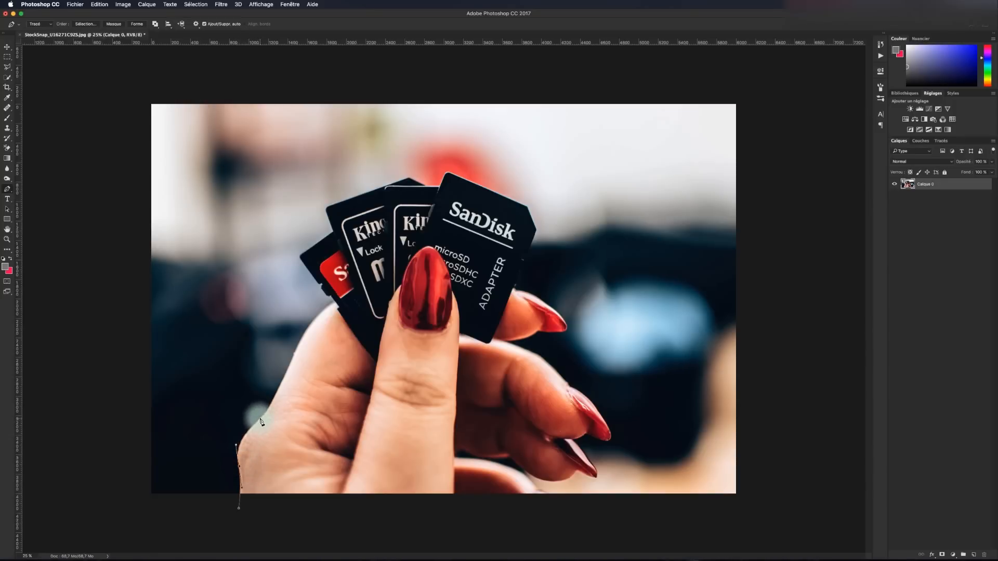
left_click_drag(260, 418, 279, 402)
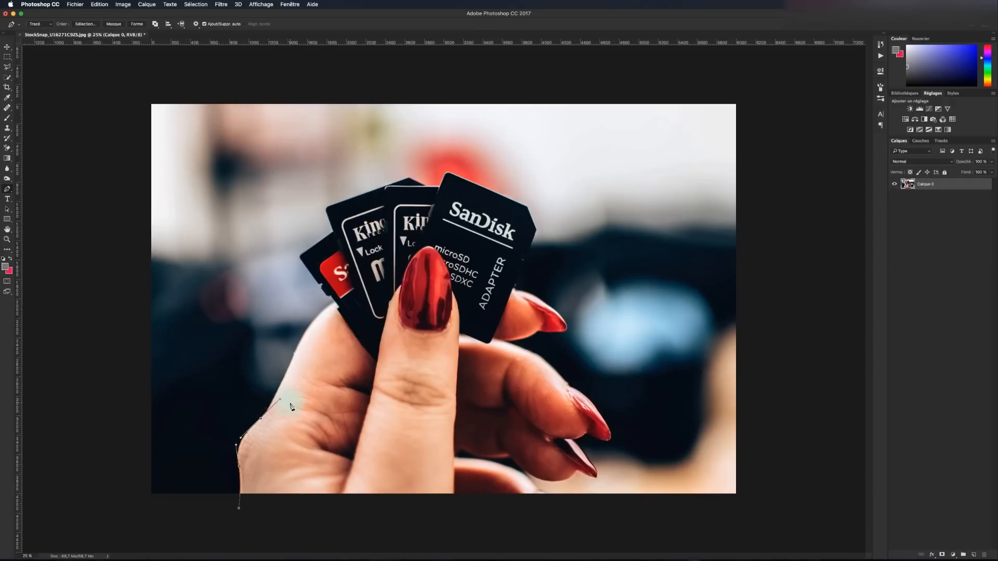
left_click(287, 367)
left_click(291, 367)
left_click(266, 416)
key("super+z")
mouse_move(280, 400)
left_mouse_down()
mouse_move(264, 435)
mouse_move(279, 415)
mouse_move(238, 424)
mouse_move(290, 408)
mouse_move(257, 449)
mouse_move(226, 400)
mouse_move(287, 439)
mouse_move(229, 428)
mouse_move(272, 383)
mouse_move(291, 419)
mouse_move(246, 416)
mouse_move(234, 392)
mouse_move(282, 417)
mouse_move(260, 437)
mouse_move(274, 416)
mouse_move(263, 419)
mouse_move(278, 419)
left_mouse_up()
left_click_drag(278, 418, 277, 408)
left_click_drag(276, 403, 274, 405)
left_click(291, 364)
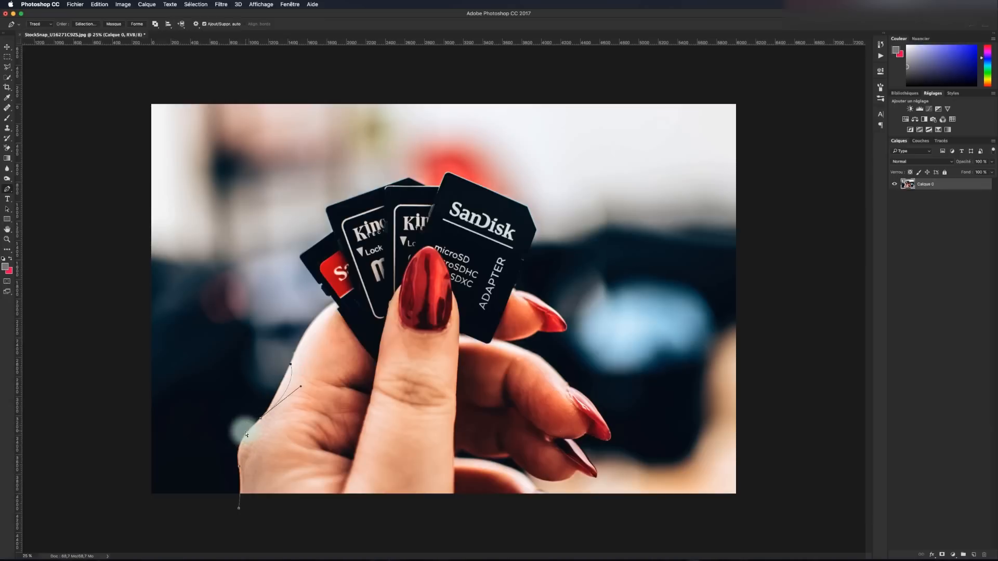
key("super+z")
- Continue the path along the outer edge of the hand to the red-labelled card, shortening the curve handles to follow the contour
left_click(274, 404)
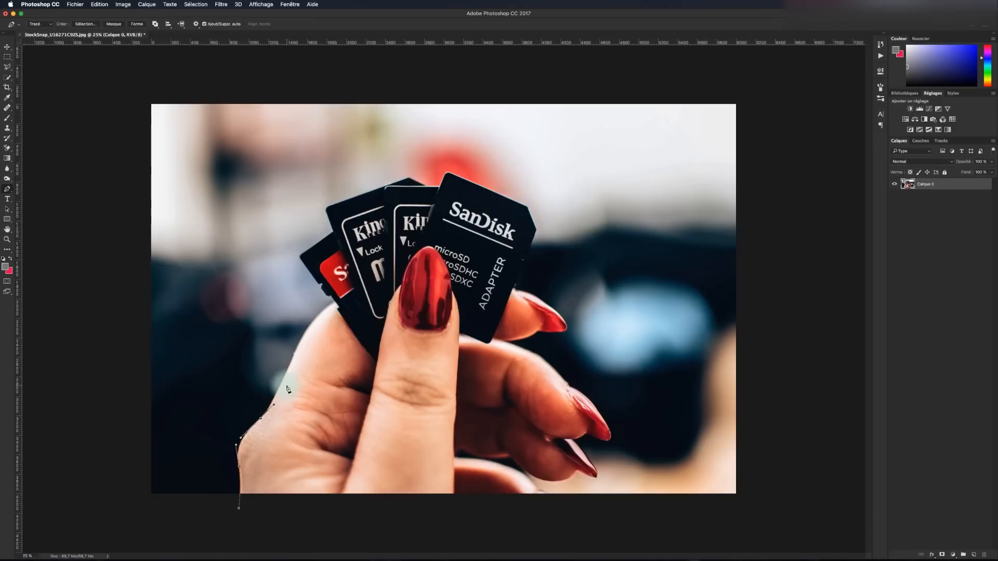
left_click(294, 358)
left_click_drag(294, 358, 296, 348)
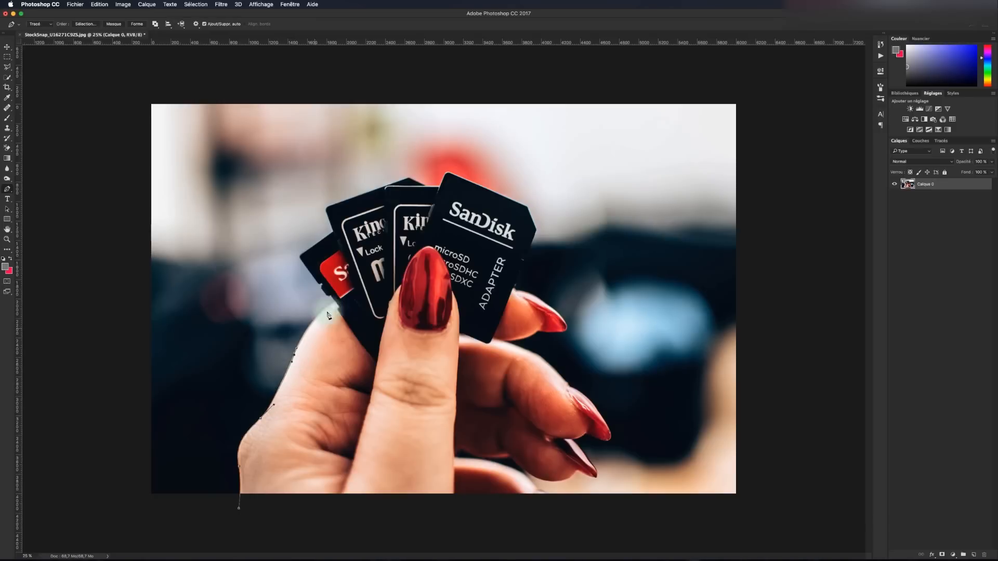
left_click_drag(338, 307, 366, 304)
key("super+z")
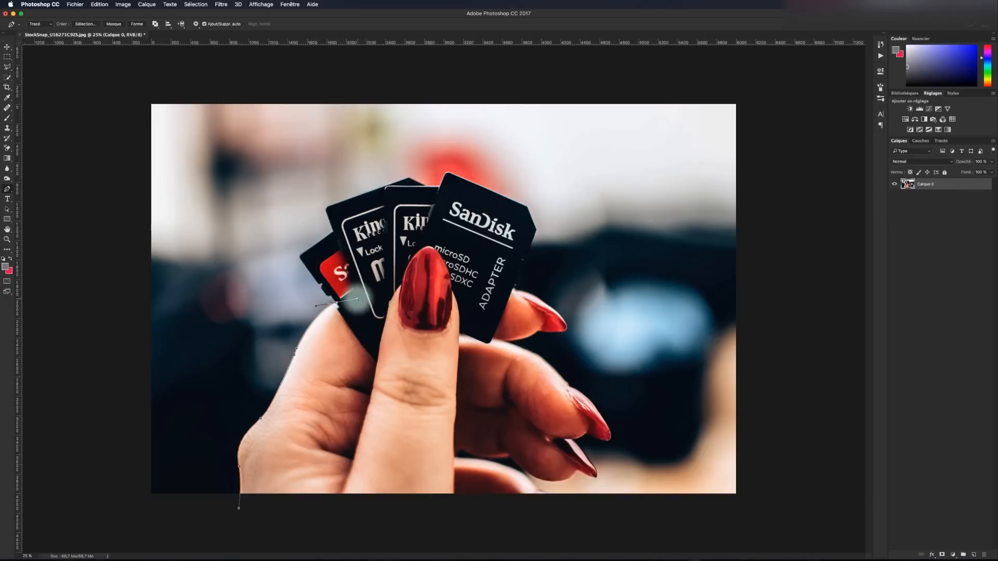
left_click_drag(358, 300, 332, 298)
- Trace the notched edge and upper side of the red-labelled card with straight path segments up to the neighbouring card
left_click(331, 297)
left_click(321, 288)
left_click(322, 286)
left_click(323, 285)
left_click(321, 283)
left_click(300, 256)
left_click(333, 232)
left_click(334, 233)
- Continue the path along the top edges of the two Kingston cards to the SanDisk adapter
left_click(326, 212)
left_click(335, 206)
left_click(345, 203)
left_click(408, 177)
left_click(424, 188)
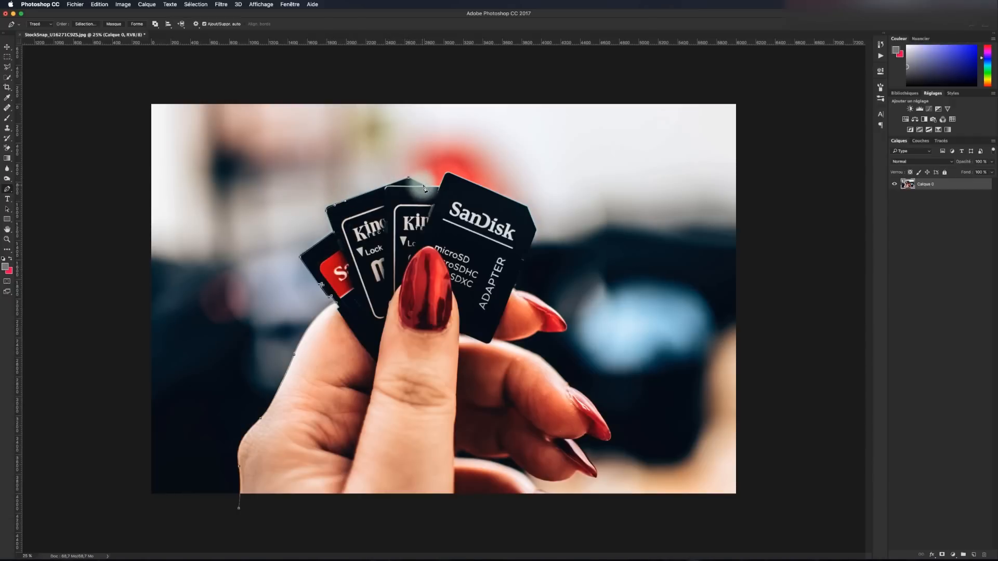
left_click(440, 186)
- Trace the SanDisk adapter's top corners and outer side down to the index finger
left_click(454, 177)
left_click(446, 178)
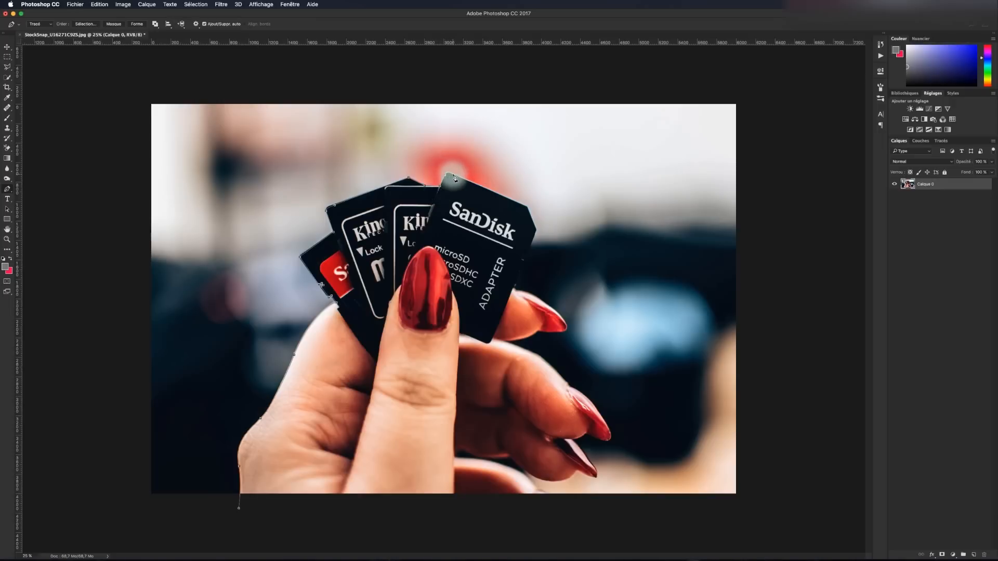
left_click(527, 209)
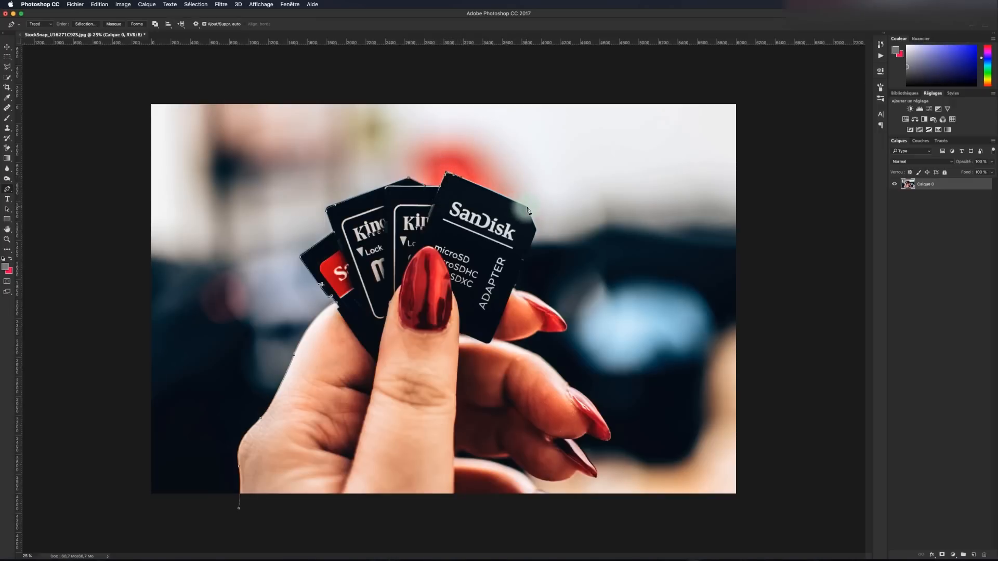
left_click(514, 288)
left_click(516, 291)
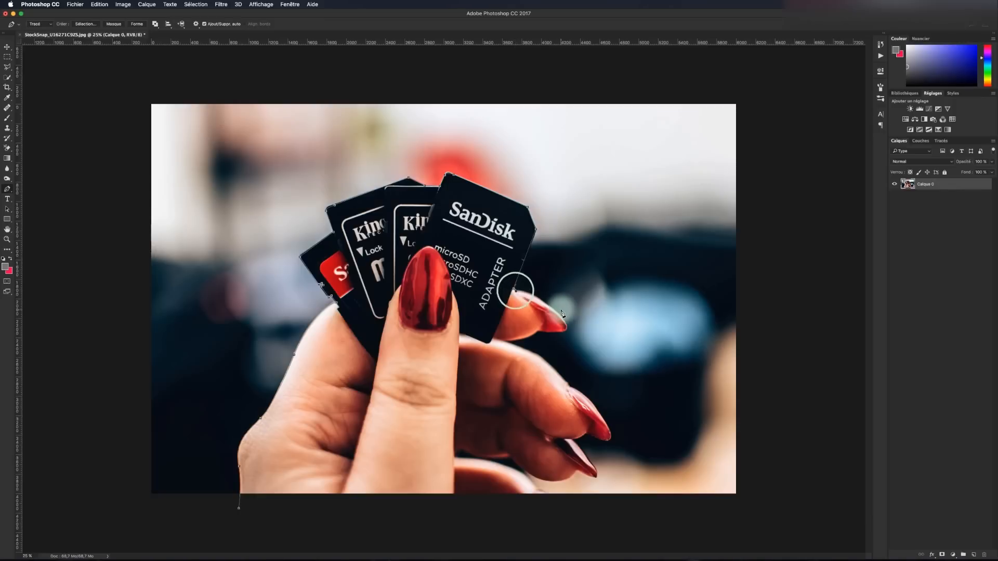
- Curve the path around the index finger's nail and back along its underside to the SanDisk adapter's lower corner
left_click_drag(561, 317, 468, 344)
left_click(538, 330)
left_click(501, 342, "alt")
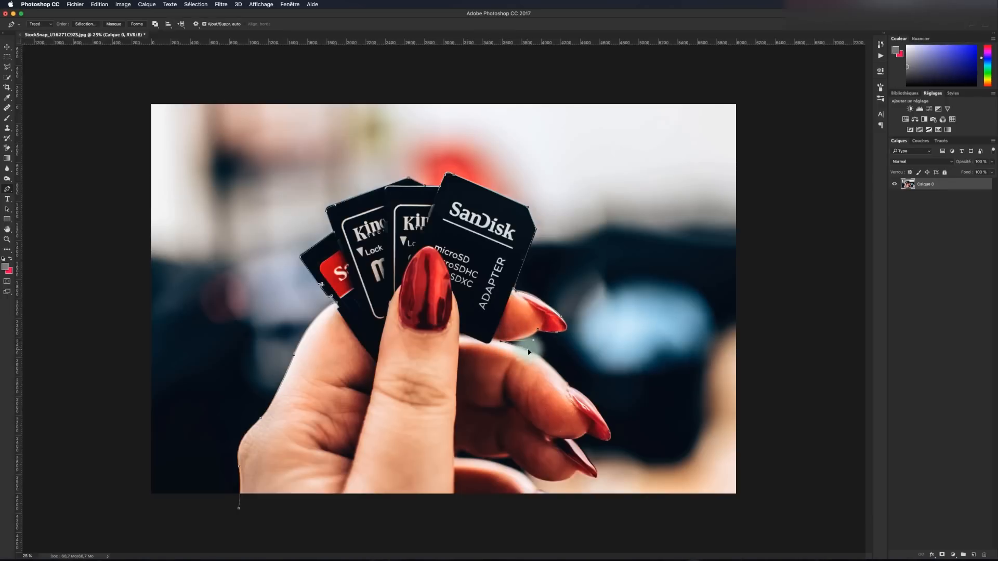
- Continue the path over the middle finger, around its nail and out to the tip of the ring finger's nail
left_click_drag(546, 364, 583, 392)
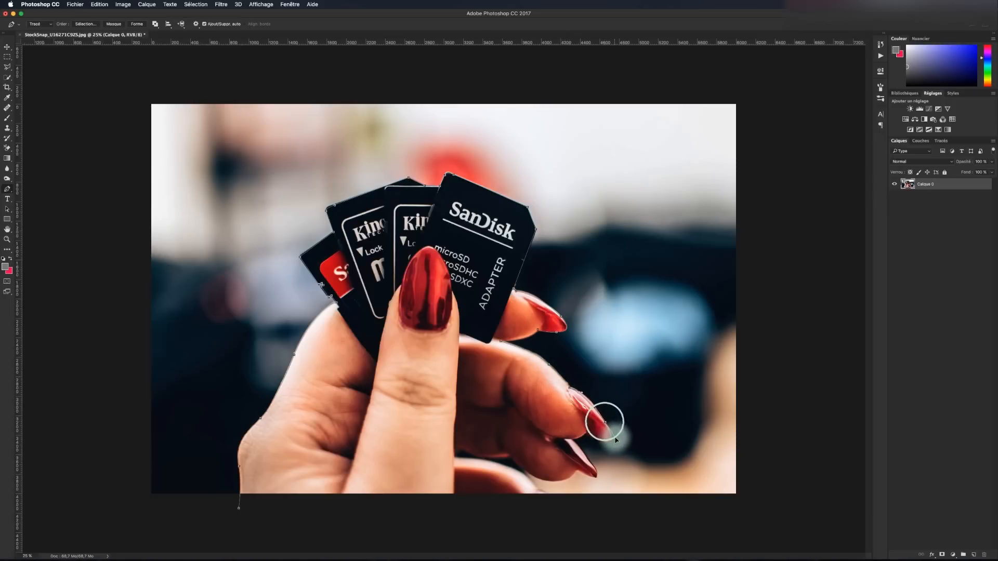
left_click_drag(606, 422, 596, 483)
left_click(572, 441)
left_click(596, 478)
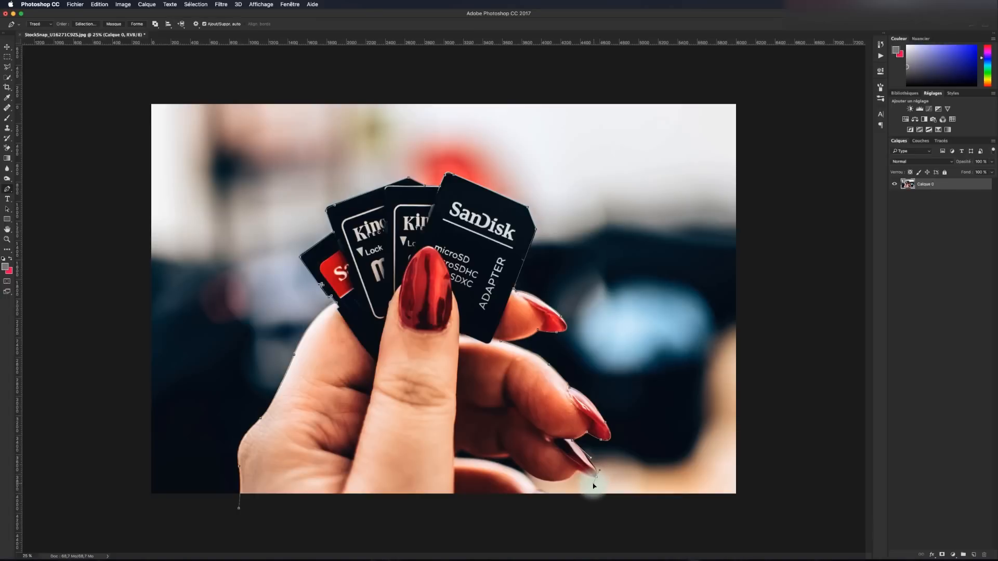
- Trace the underside of the ring finger back to the edge of the thumb
left_click(577, 470)
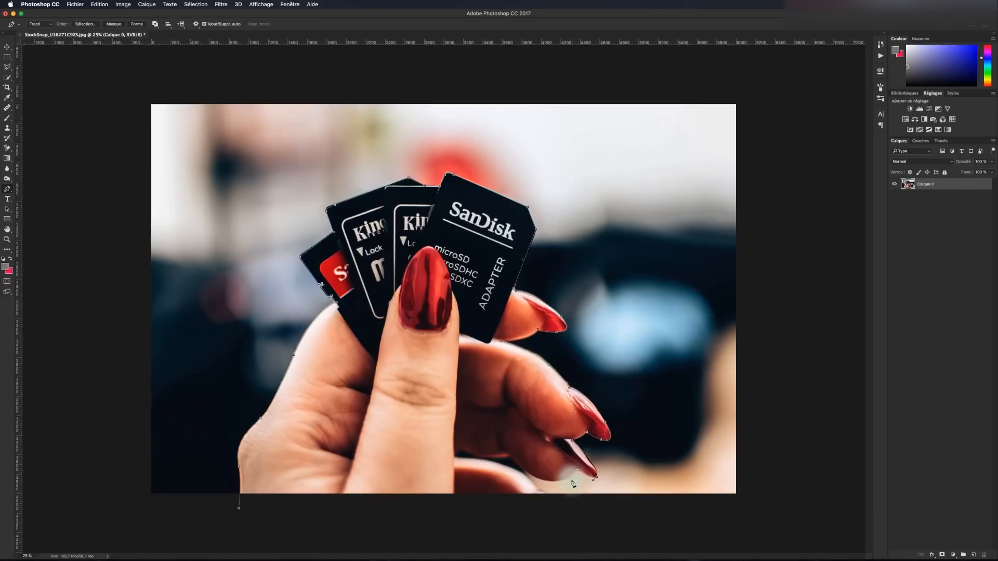
left_click_drag(543, 480, 524, 475)
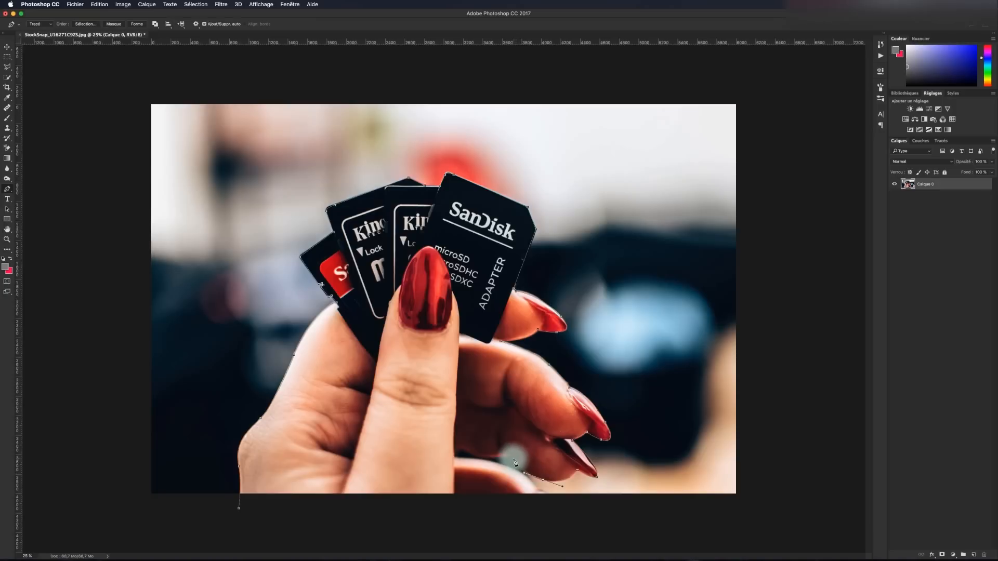
left_click(510, 456)
left_click_drag(461, 448, 447, 437)
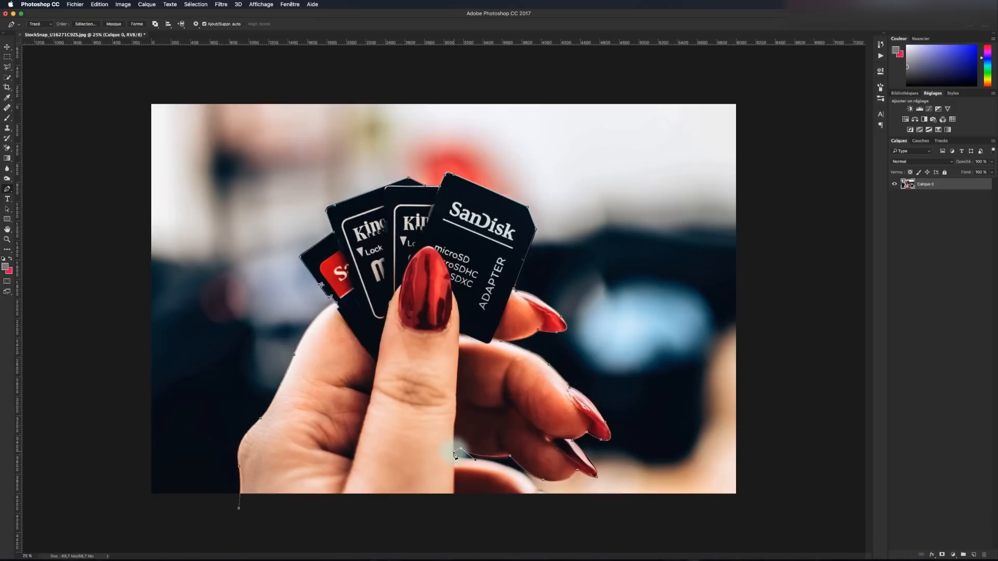
left_click(454, 453)
- Trace the top of the little finger past the canvas edge and close the path at its starting point below the wrist
left_click(517, 471)
left_click(543, 483)
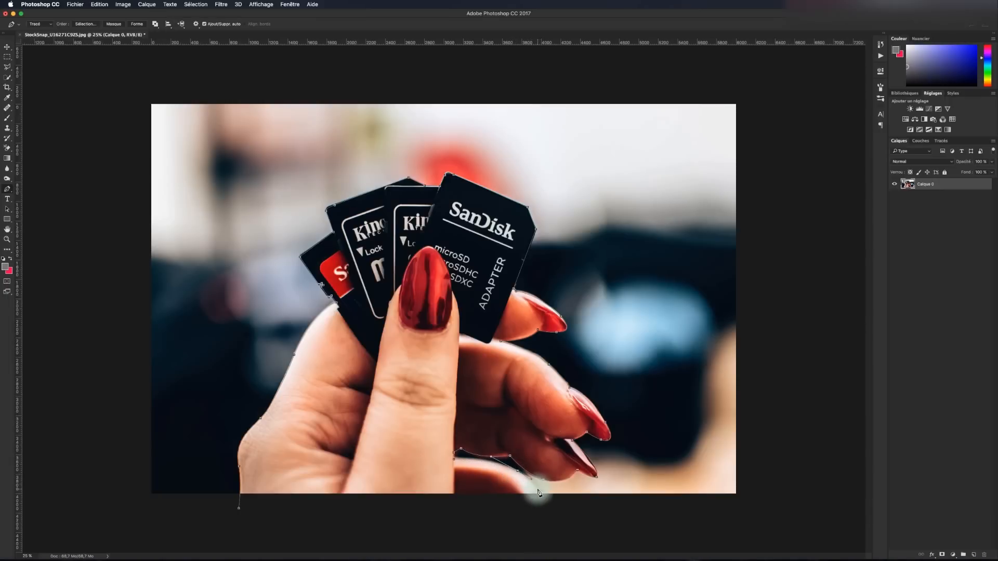
left_click(538, 489)
left_click(549, 502)
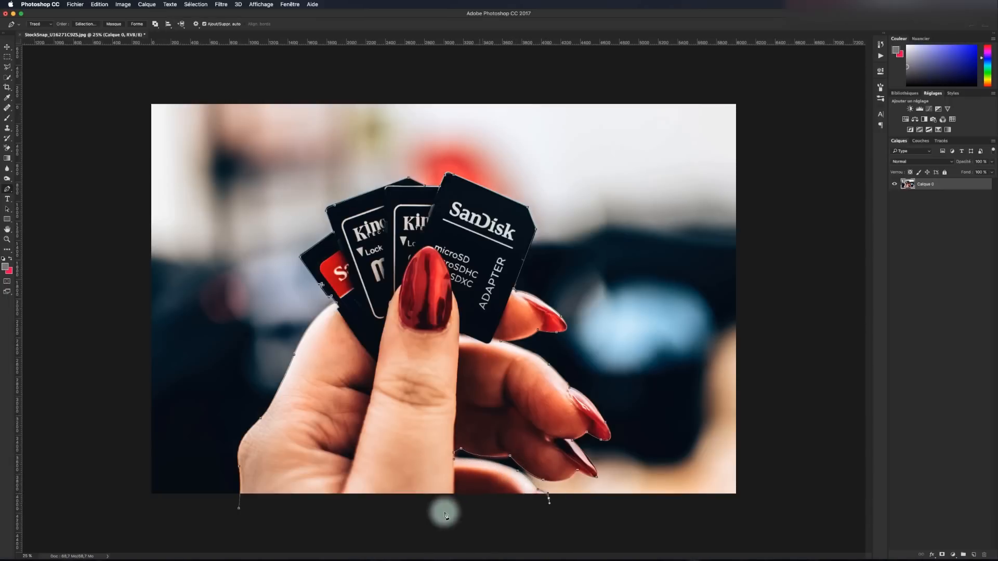
left_click(239, 508)
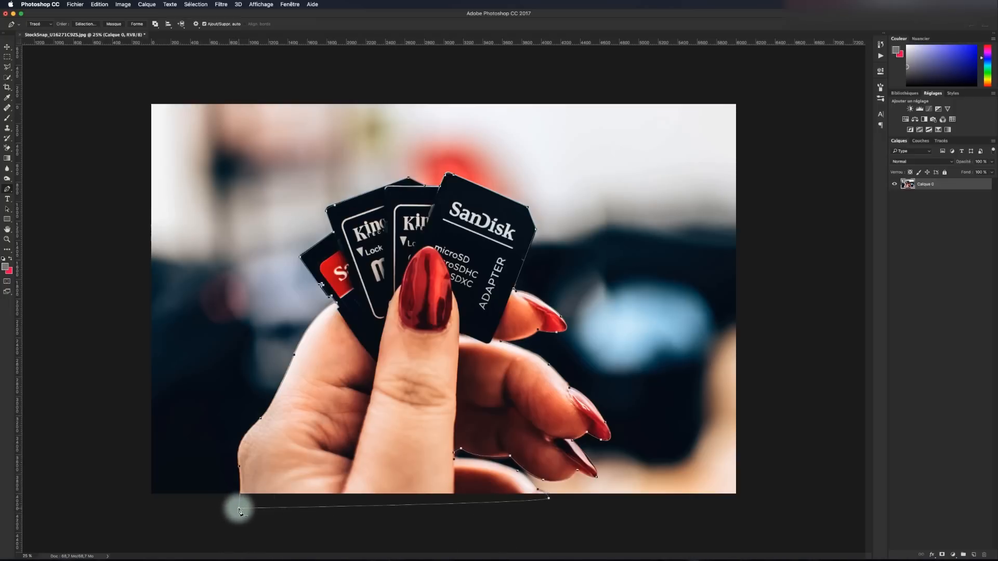
- Convert the closed path into a new selection with a feather radius of 0 pixels
right_click(369, 371)
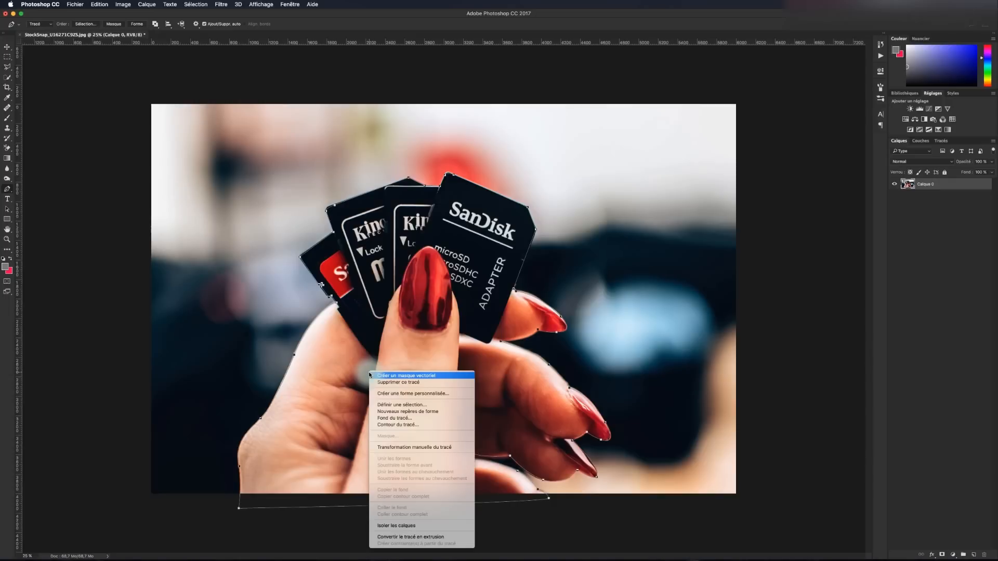
left_click(420, 405)
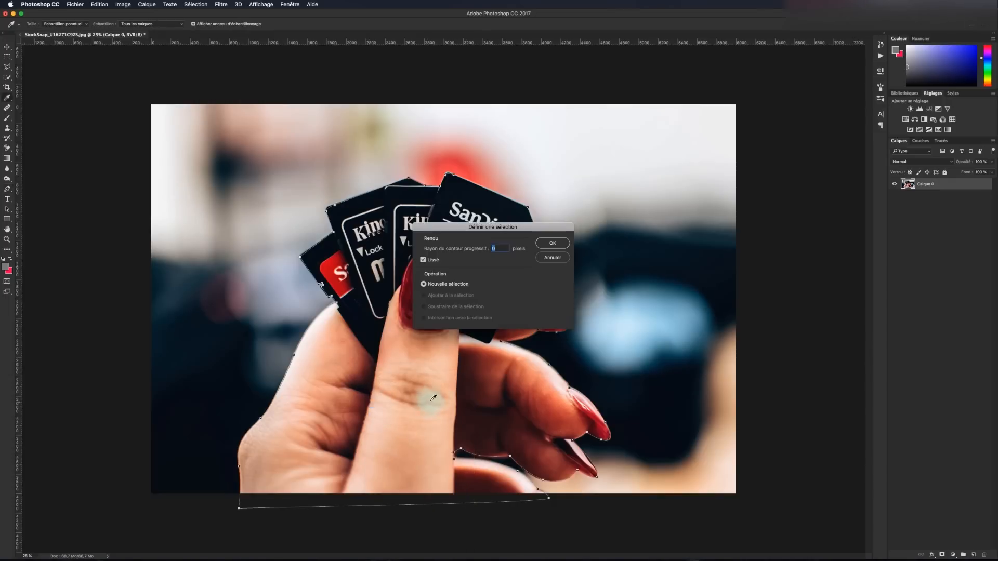
key("Return")
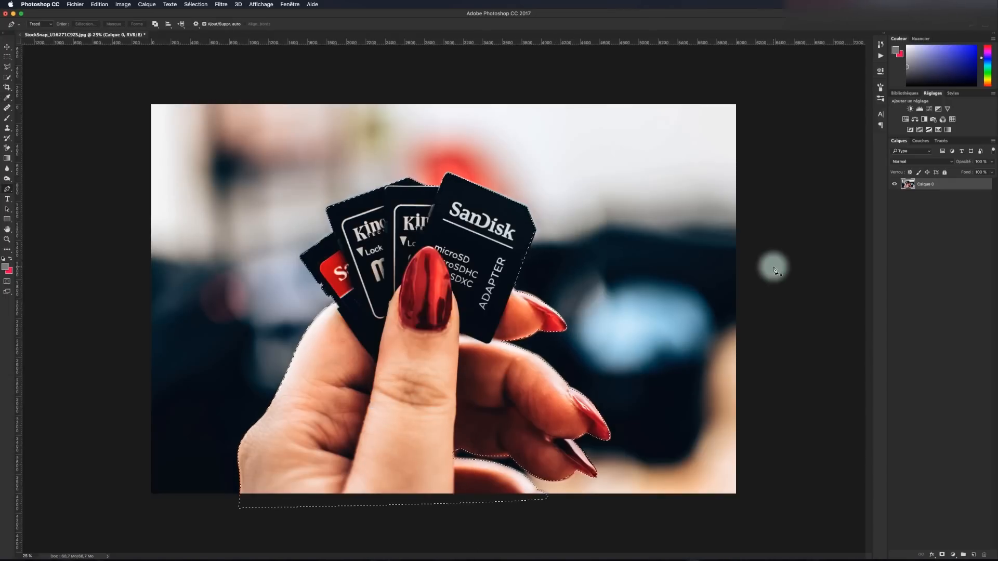
- Invert the selection, delete the background around the hand and cards, and deselect
key("super+shift+i")
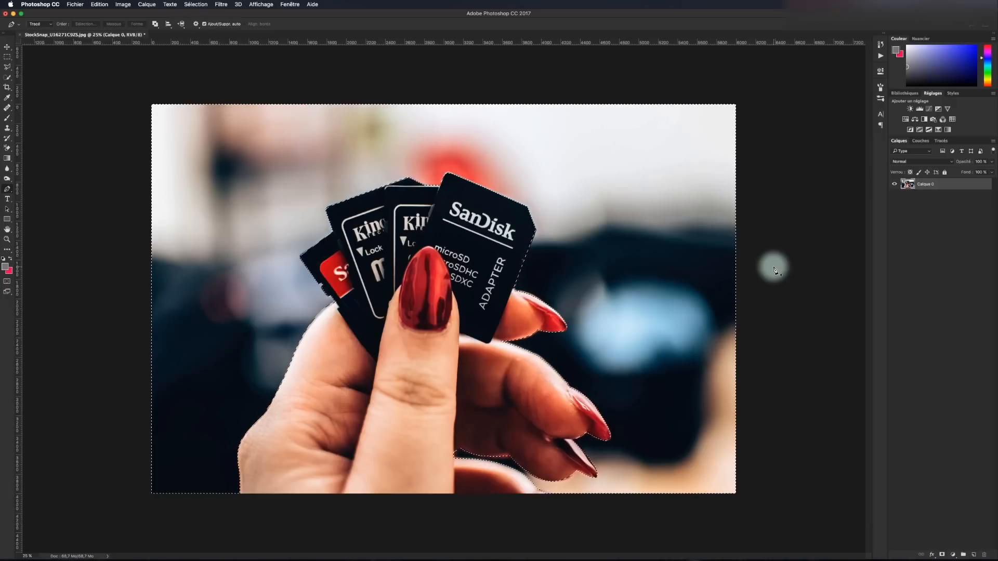
key("Delete")
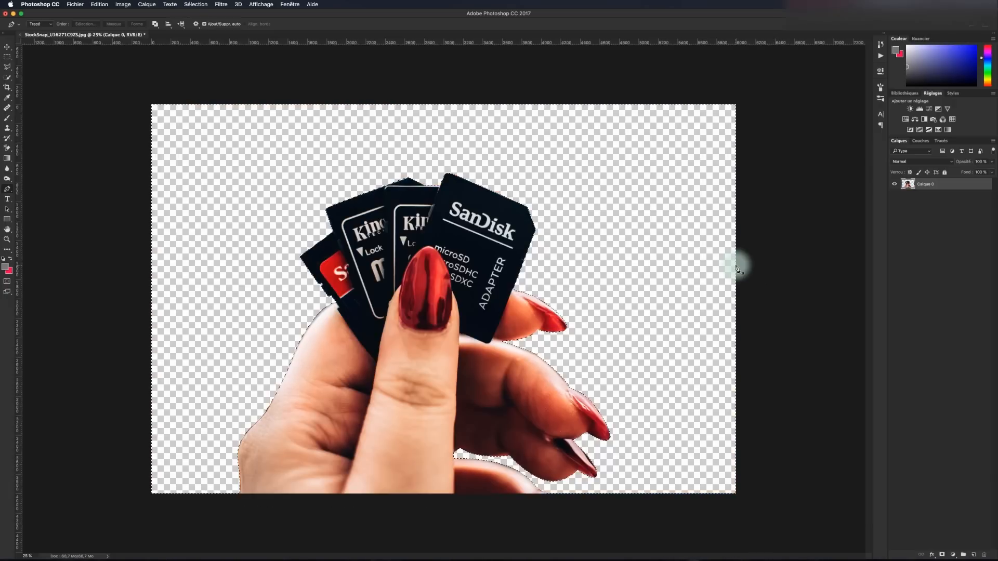
key("super+d")
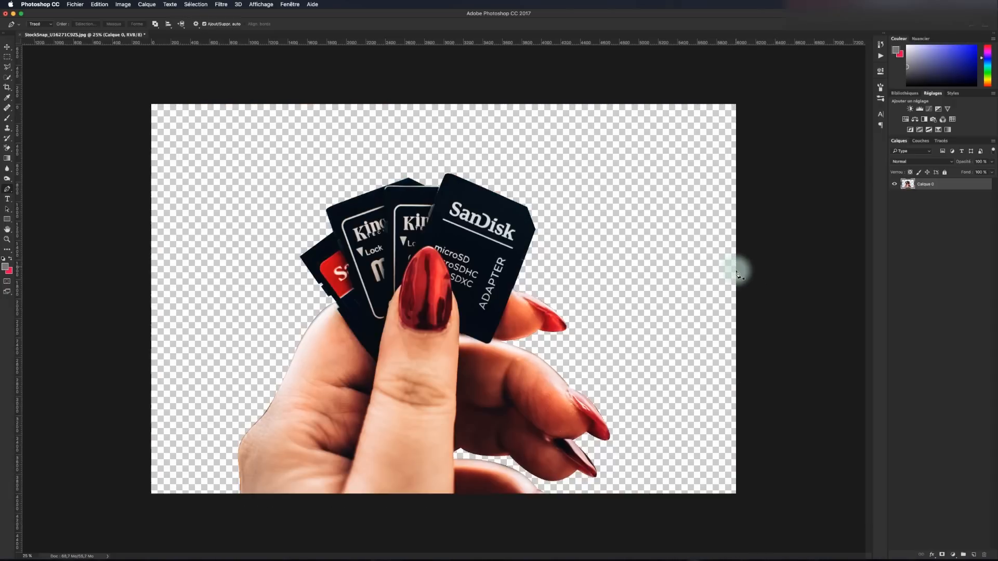
left_click(7, 46)
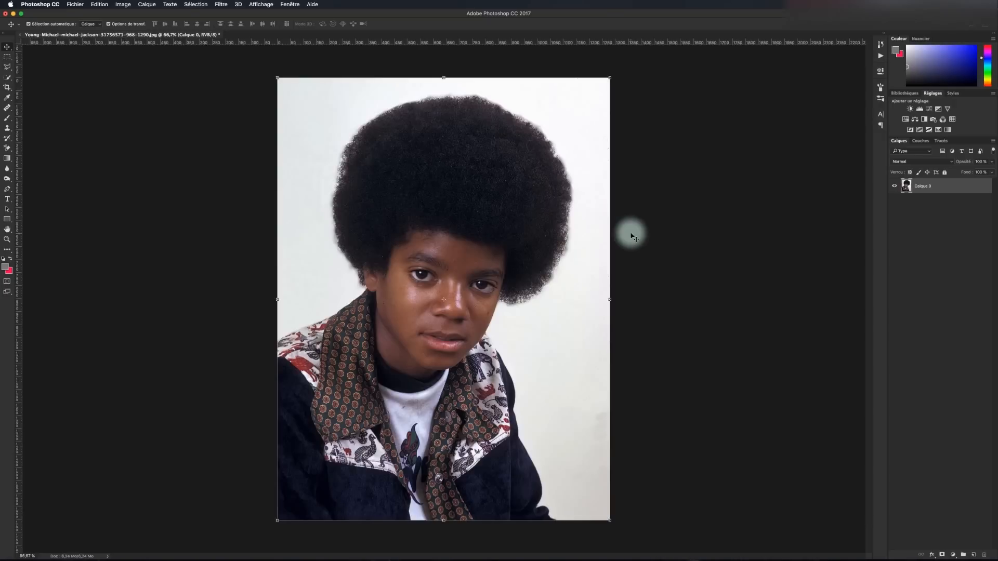
- Compare the portrait's blue, green and red channels by toggling their visibility, ending with the full RGB composite
left_click(920, 142)
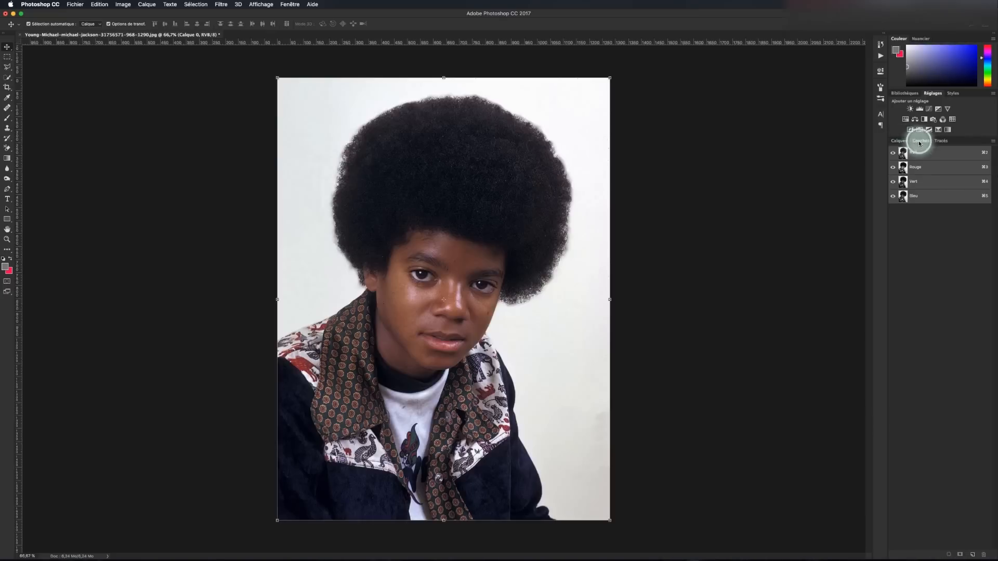
left_click(893, 168)
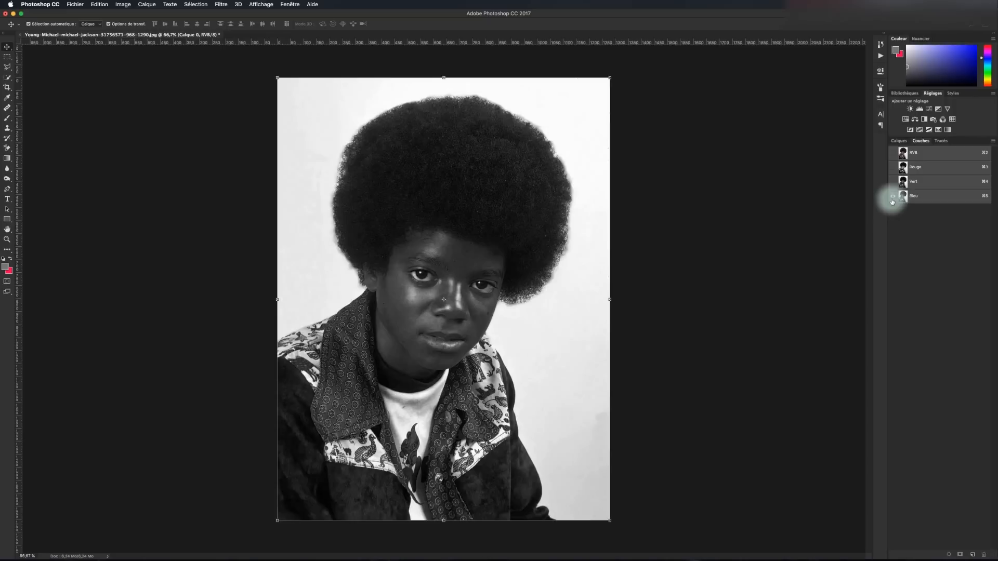
left_click(893, 181)
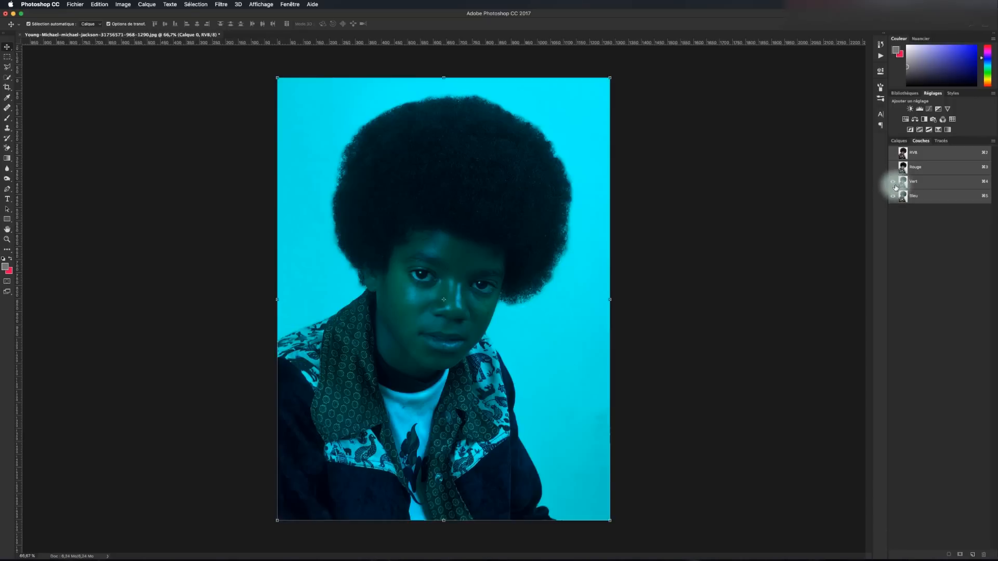
left_click(894, 195)
left_click(895, 167)
left_click(894, 167)
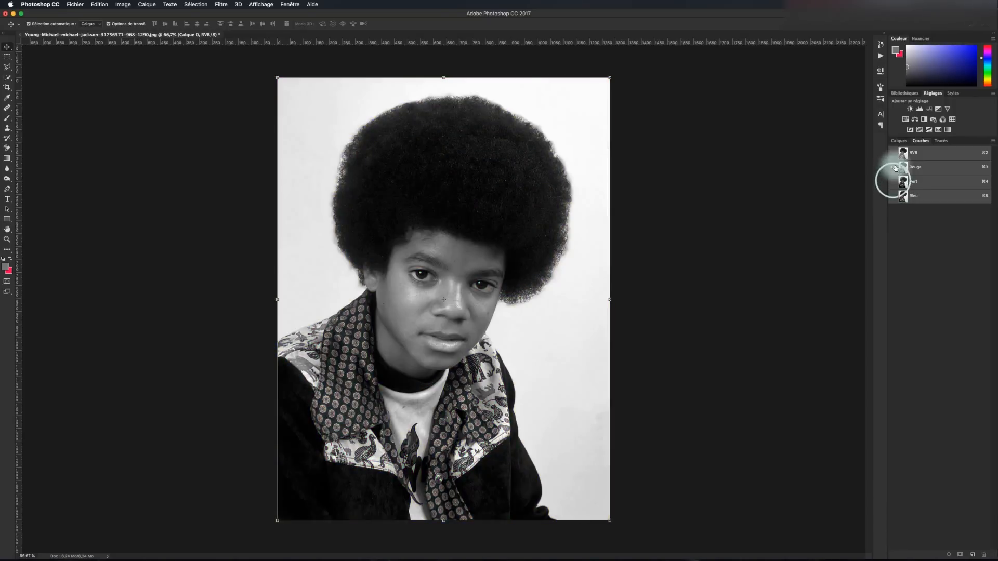
left_click(893, 153)
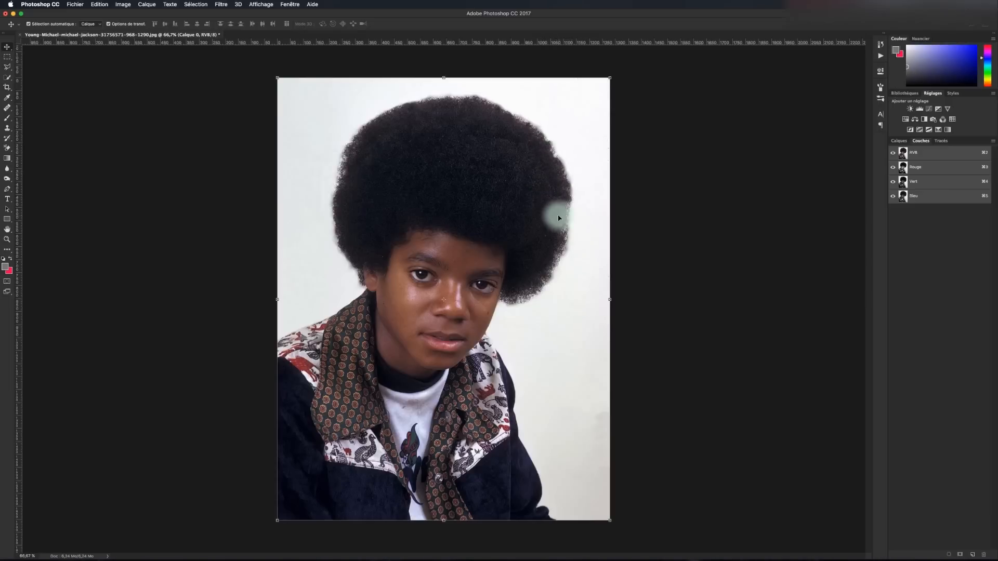
- View the portrait's red channel alone, and compare it with the green channel alone
left_click(893, 167)
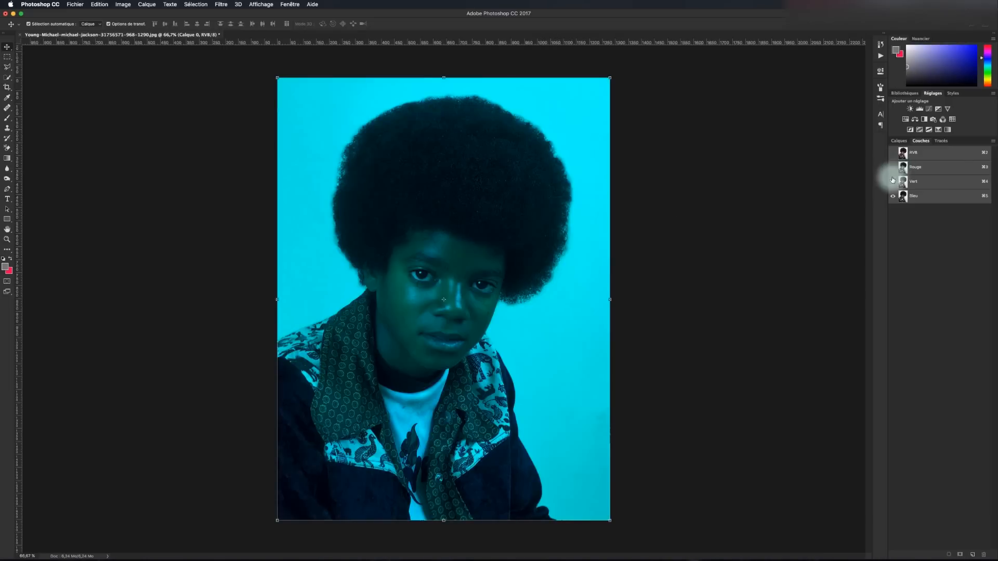
left_click(893, 196)
left_click(893, 167)
left_click(893, 182)
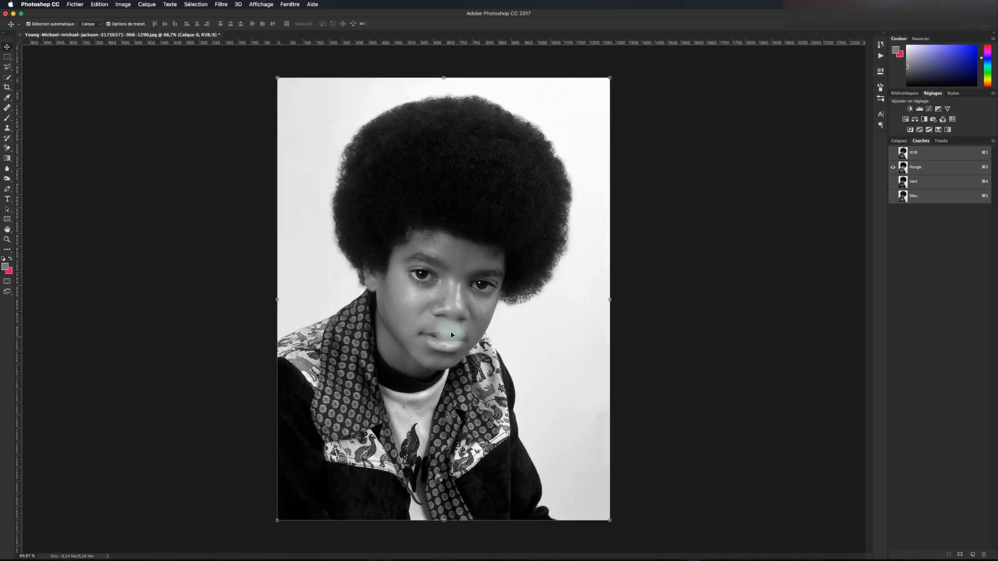
left_click(893, 182)
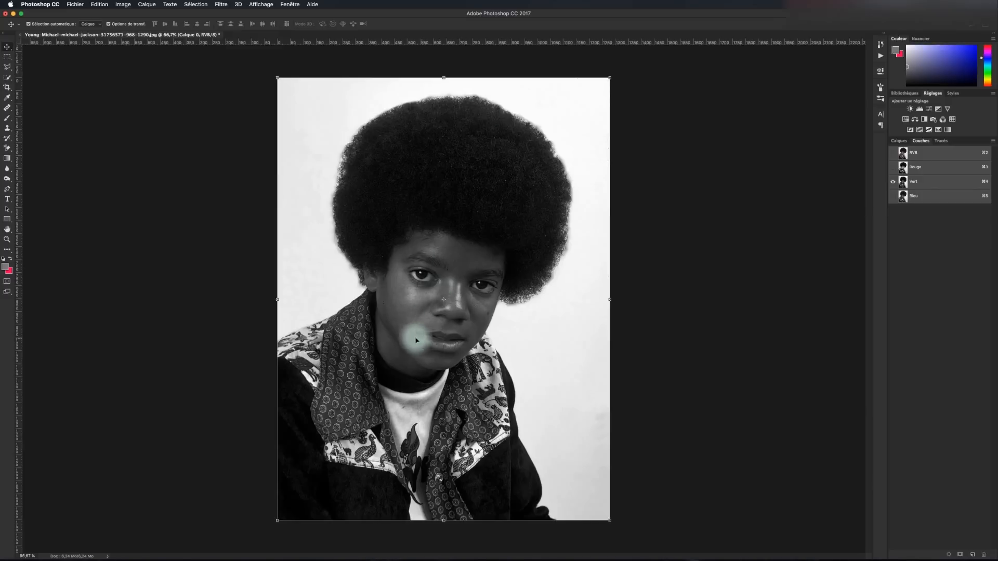
- Compare the portrait's green and blue channels by alternately displaying each one alone
left_click(893, 196)
left_click(893, 182)
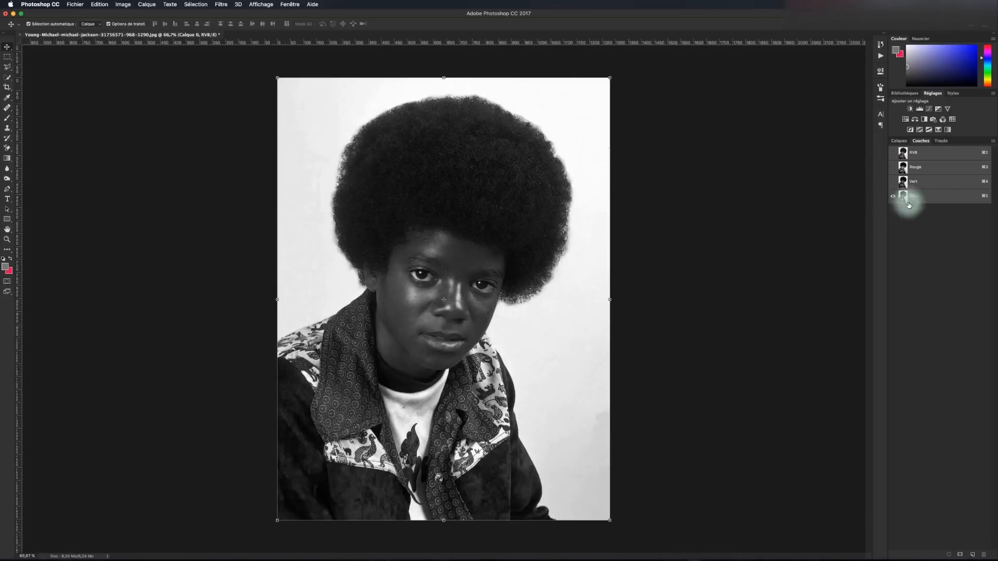
left_click(893, 181)
left_click(893, 196)
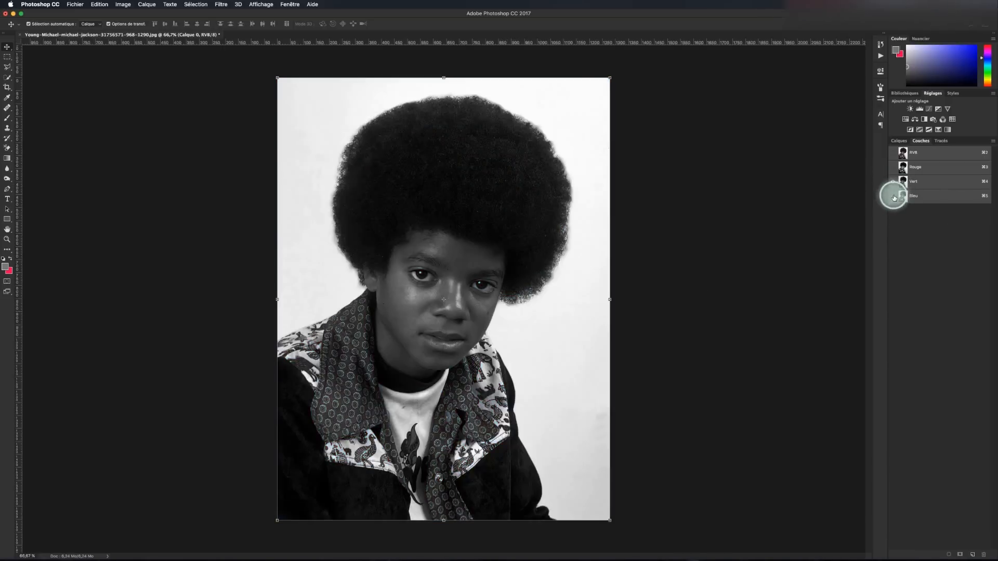
left_click(894, 196)
left_click(893, 181)
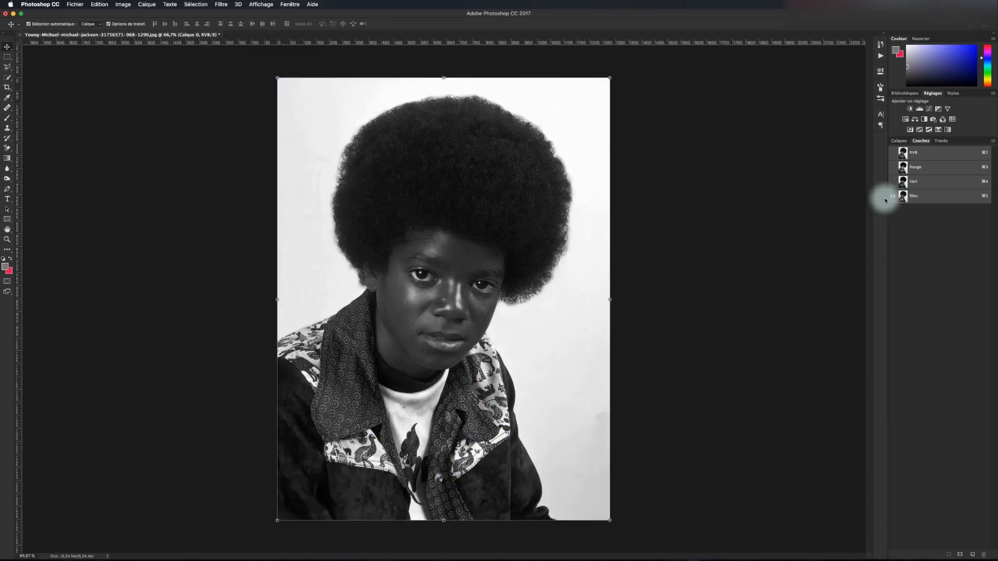
left_click(894, 182)
left_click(894, 197)
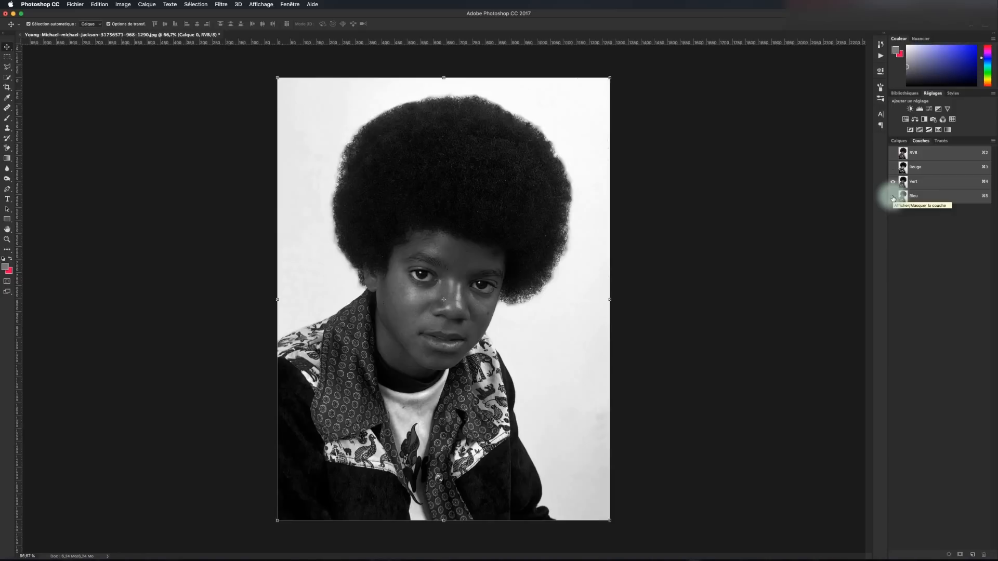
- Display only the portrait's green channel and duplicate that channel
left_click(893, 197)
left_click(893, 182)
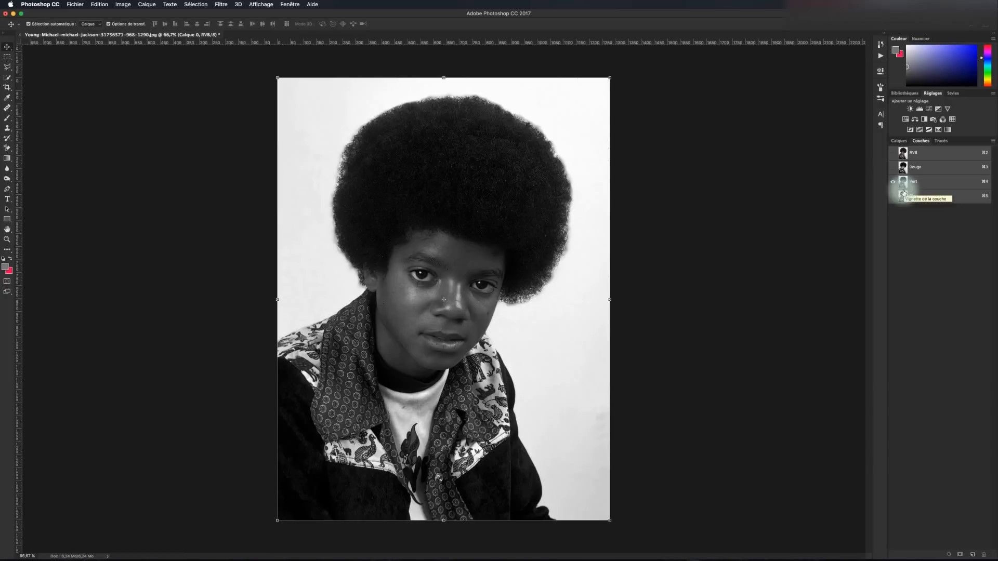
left_click_drag(902, 188, 972, 555)
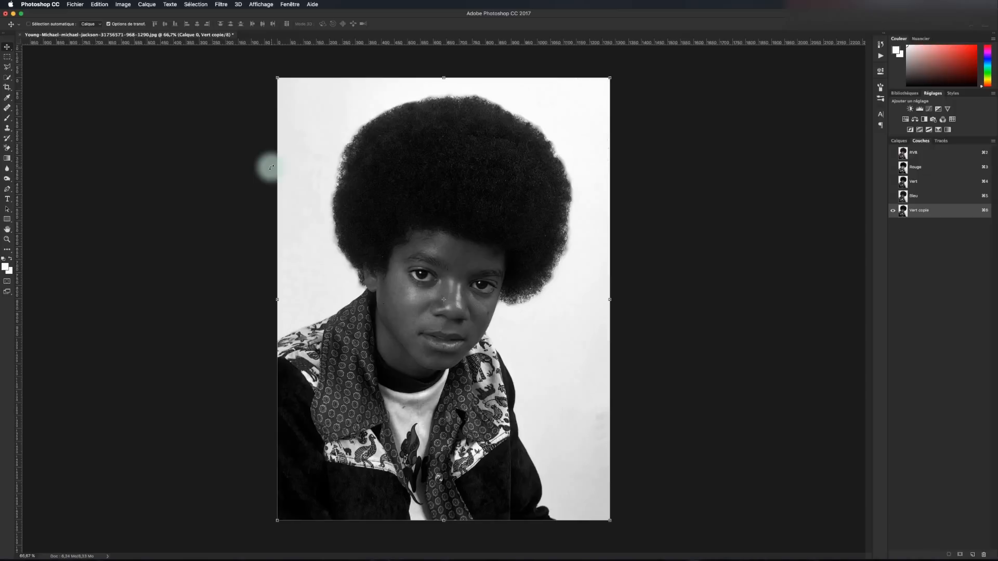
key("super+l")
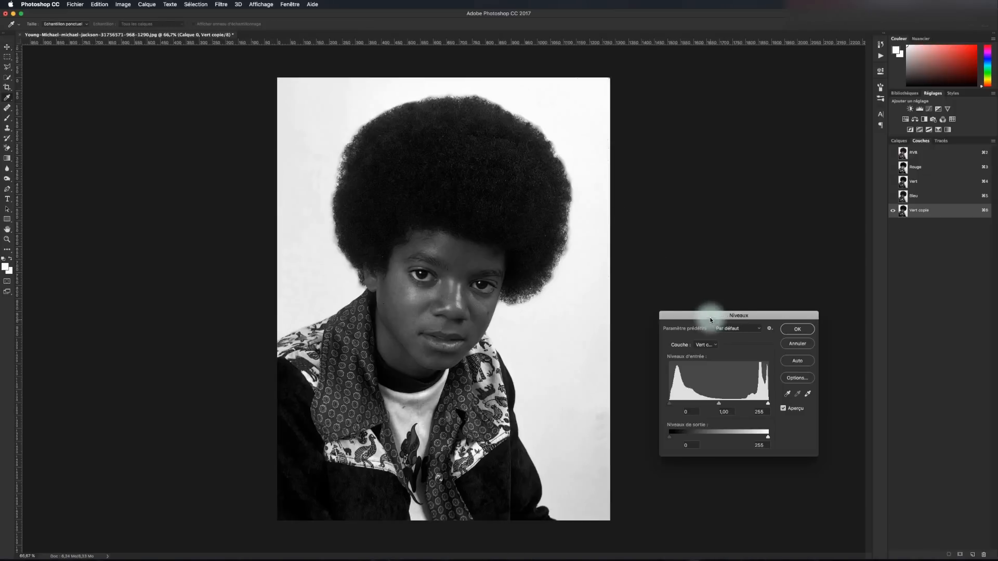
left_click_drag(711, 320, 720, 237)
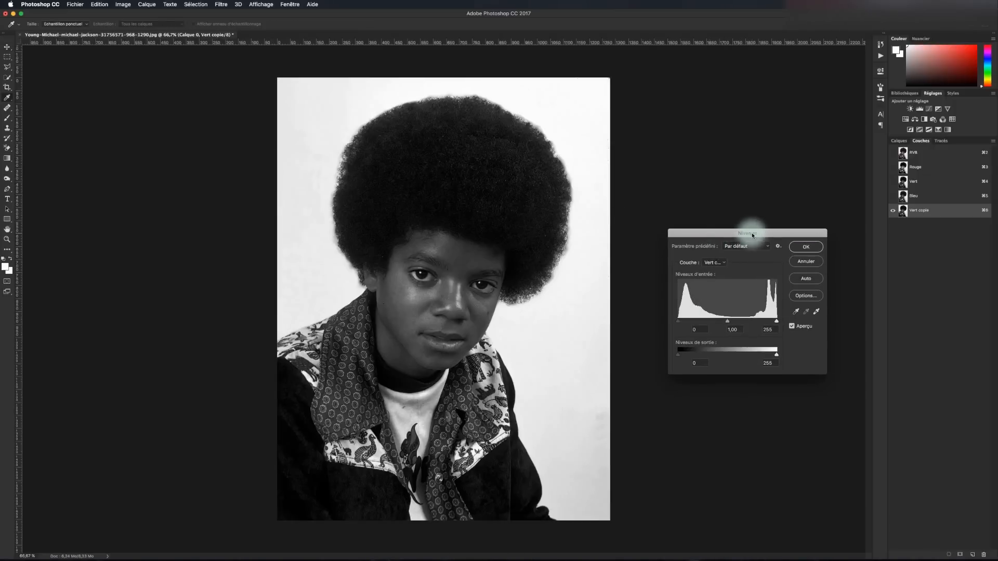
left_click(816, 262)
- Apply a Levels adjustment to the green channel copy with input levels 101, 0.83 and 211
left_click(129, 6)
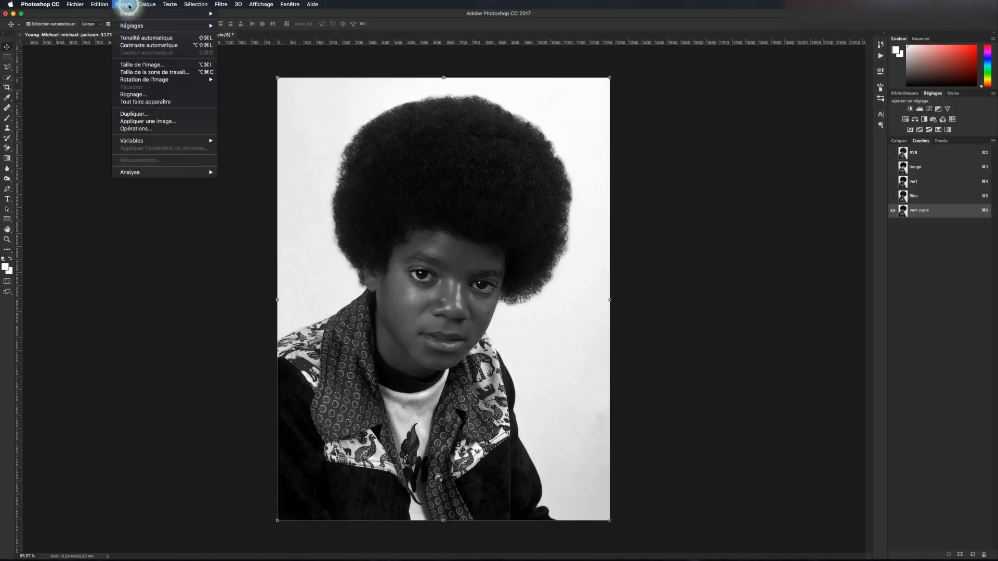
mouse_move(192, 25)
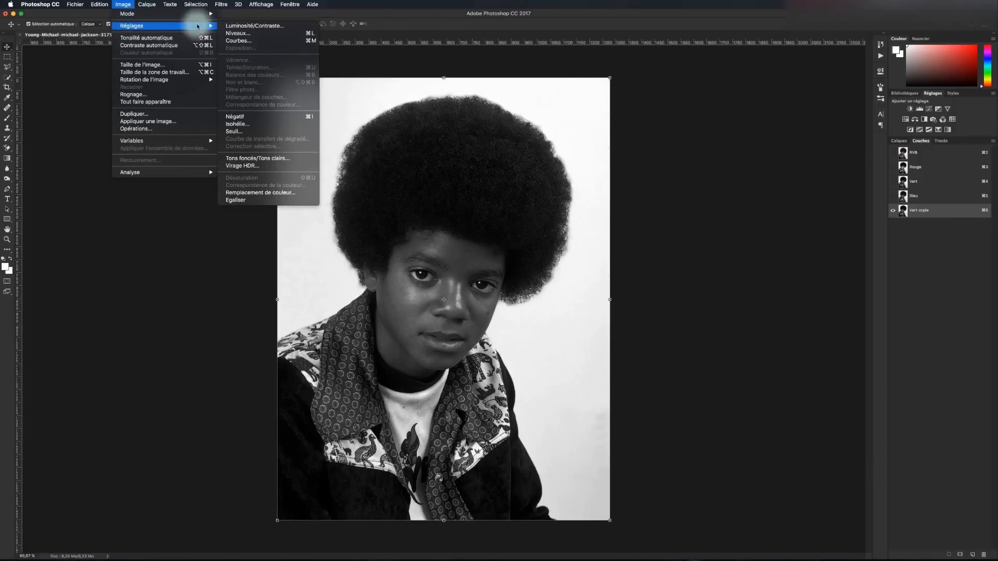
left_click(248, 33)
left_click_drag(742, 232, 734, 249)
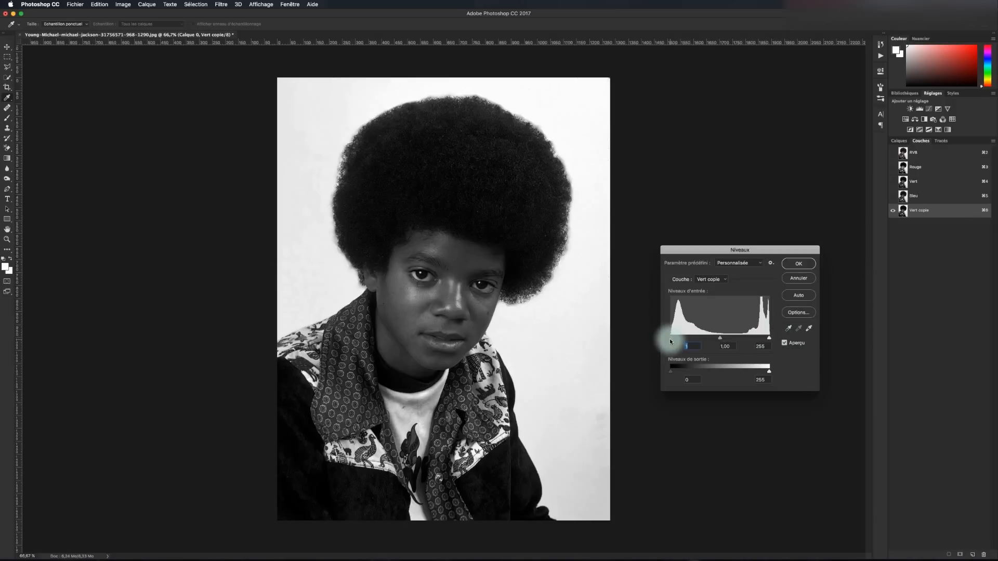
left_click_drag(672, 341, 702, 340)
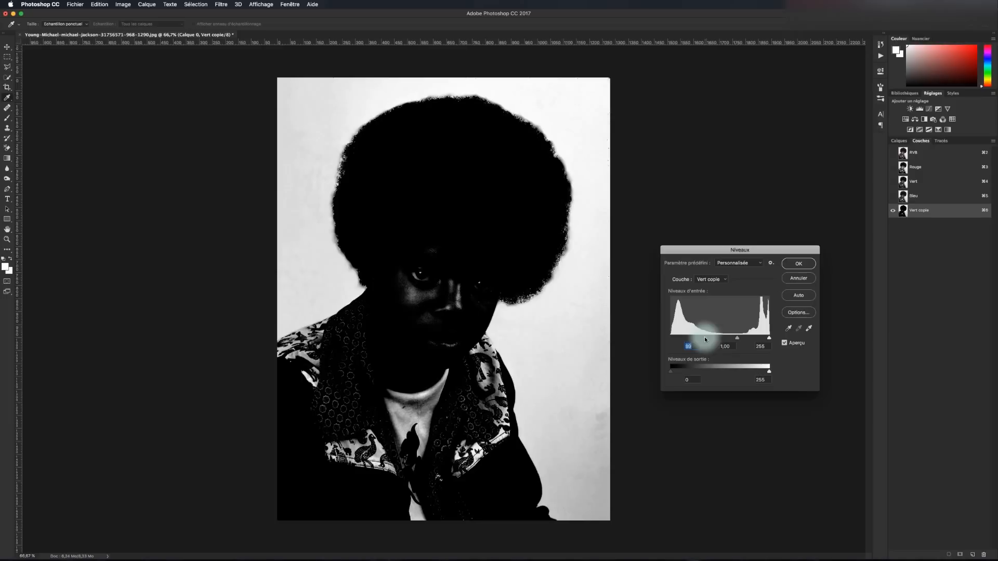
left_click_drag(737, 338, 710, 338)
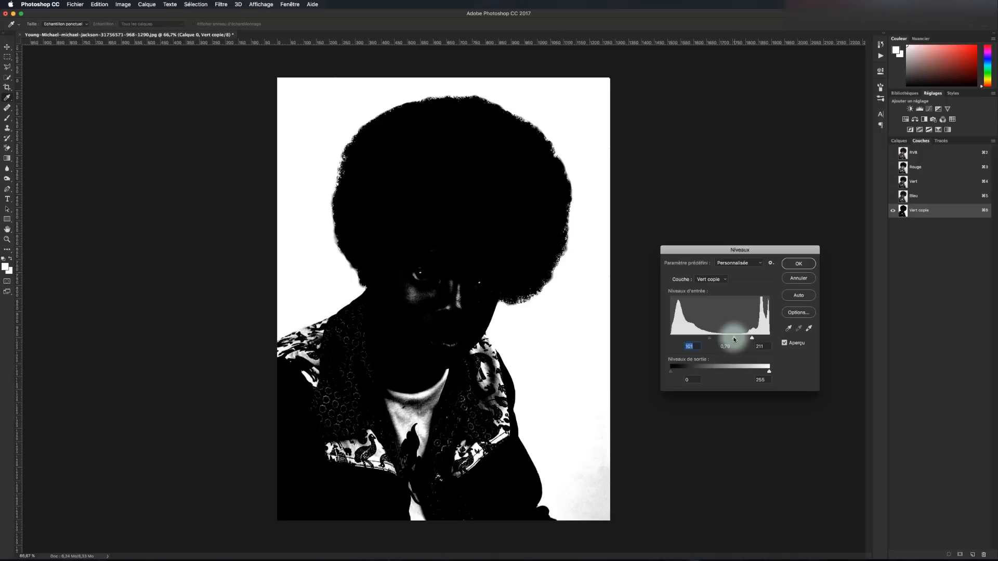
left_click(734, 338)
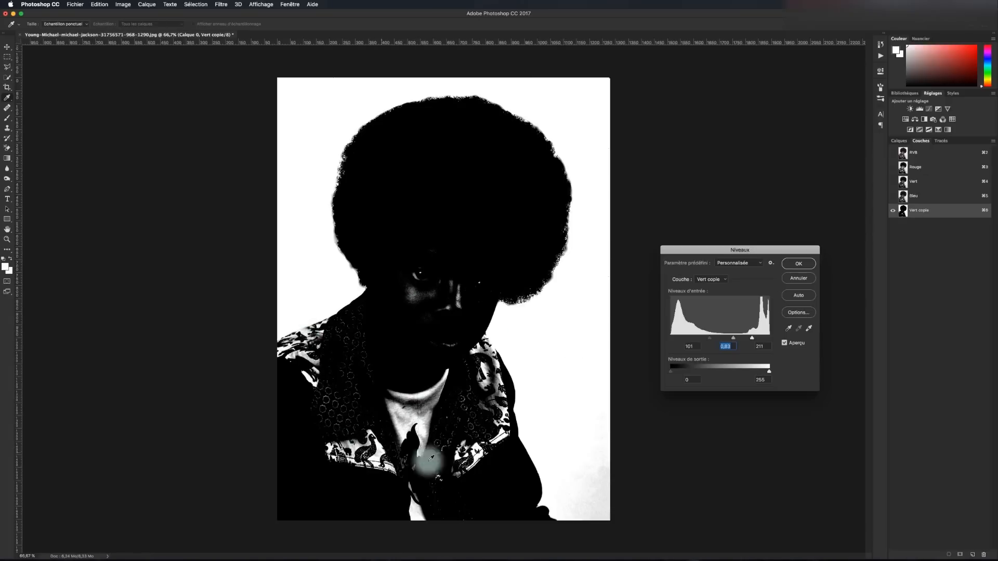
left_click(798, 264)
key("v")
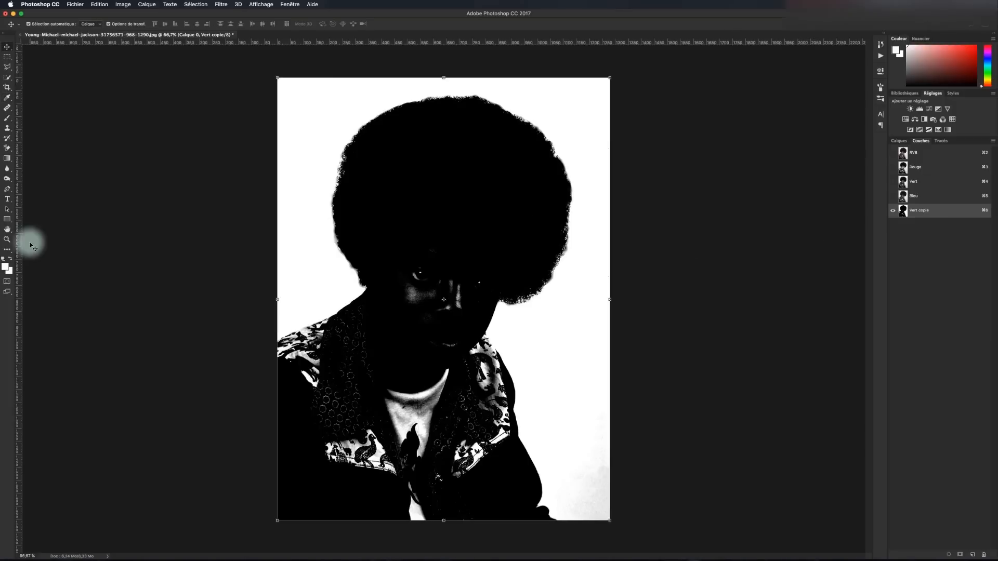
- Set the foreground colour to black (000000) by sampling the dark hair in the channel copy
left_click(5, 267)
left_click(407, 189)
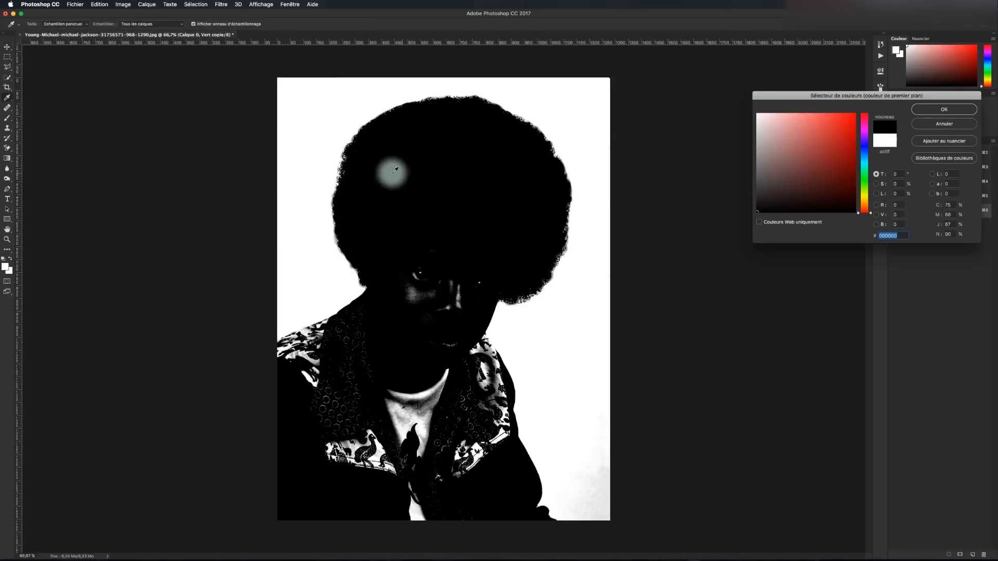
left_click(954, 110)
left_click(430, 262)
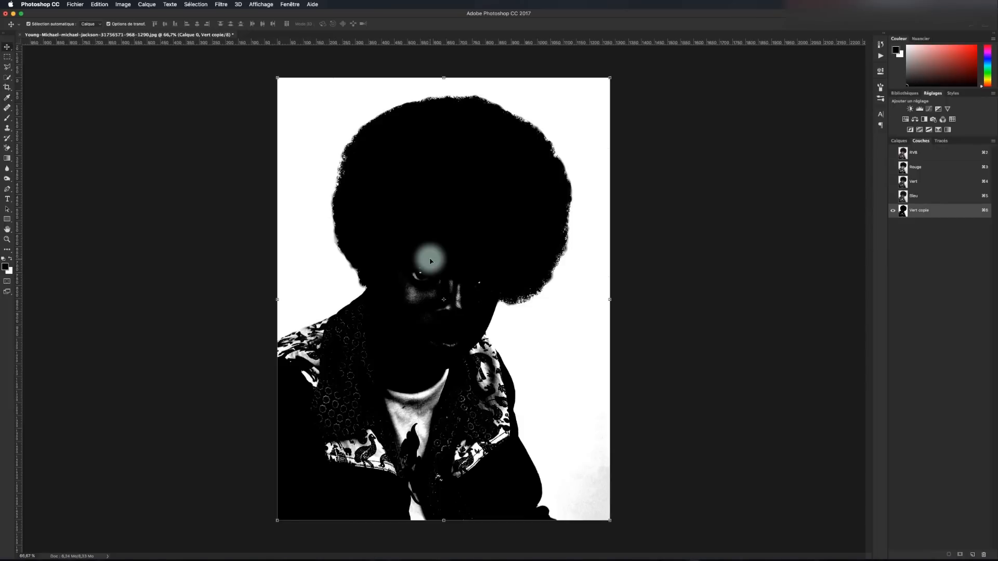
- With the Brush, paint the face and clothing solid black and the remaining grey background areas white in the channel copy
left_click(9, 118)
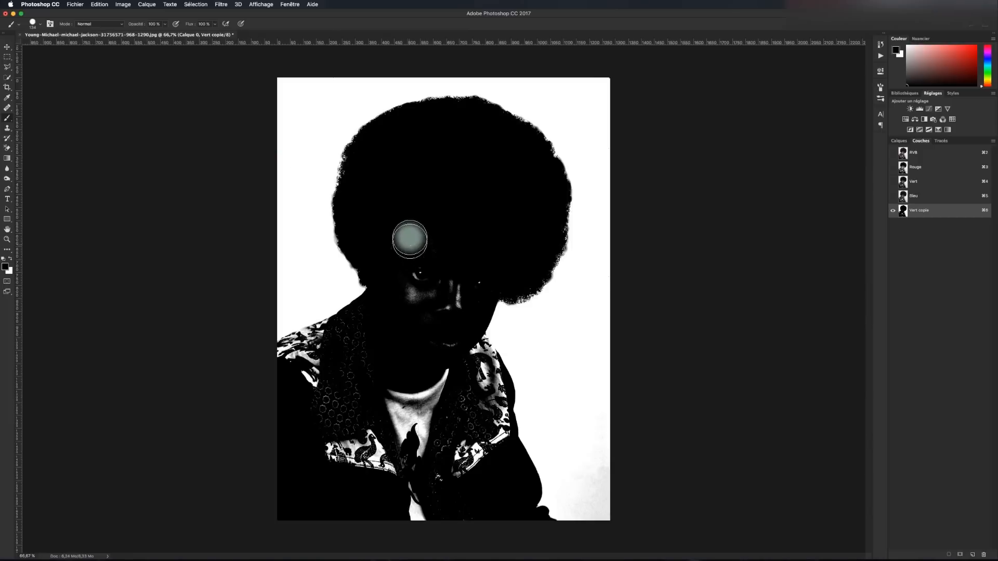
mouse_move(420, 264)
left_mouse_down()
mouse_move(461, 234)
mouse_move(441, 242)
mouse_move(393, 334)
mouse_move(479, 240)
mouse_move(435, 336)
mouse_move(470, 276)
mouse_move(437, 369)
mouse_move(400, 393)
mouse_move(383, 347)
mouse_move(323, 409)
mouse_move(377, 336)
mouse_move(315, 381)
mouse_move(373, 321)
mouse_move(279, 370)
mouse_move(290, 354)
mouse_move(342, 332)
mouse_move(286, 360)
mouse_move(341, 459)
mouse_move(282, 482)
mouse_move(333, 446)
mouse_move(354, 494)
mouse_move(366, 402)
mouse_move(401, 516)
mouse_move(398, 413)
mouse_move(415, 526)
mouse_move(421, 397)
mouse_move(461, 331)
mouse_move(492, 387)
mouse_move(493, 459)
mouse_move(439, 499)
mouse_move(446, 484)
mouse_move(484, 519)
mouse_move(417, 453)
mouse_move(450, 475)
left_mouse_up()
left_click(580, 372, "alt")
mouse_move(605, 469)
left_mouse_down()
mouse_move(607, 508)
mouse_move(588, 387)
mouse_move(582, 515)
mouse_move(568, 496)
left_mouse_up()
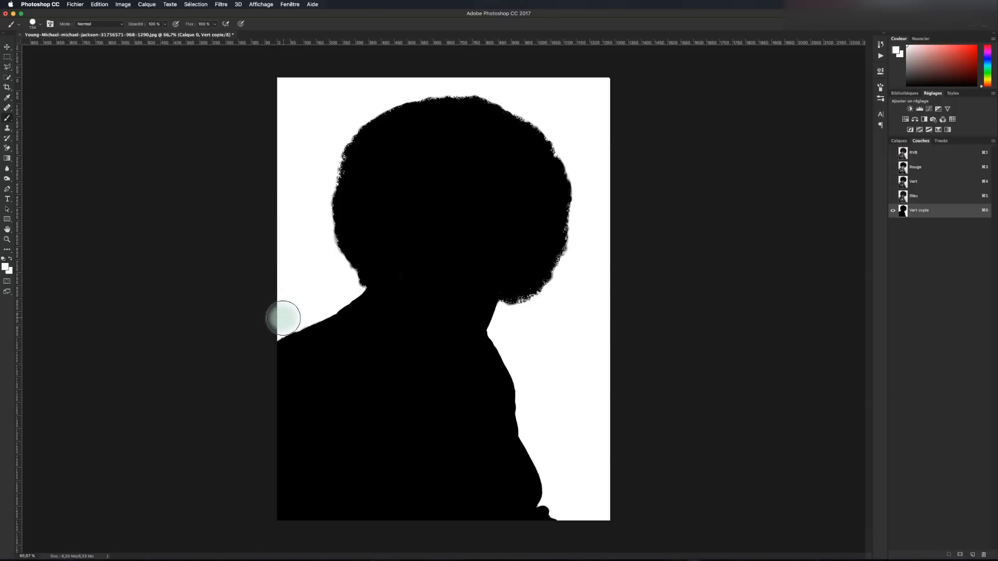
left_click(7, 47)
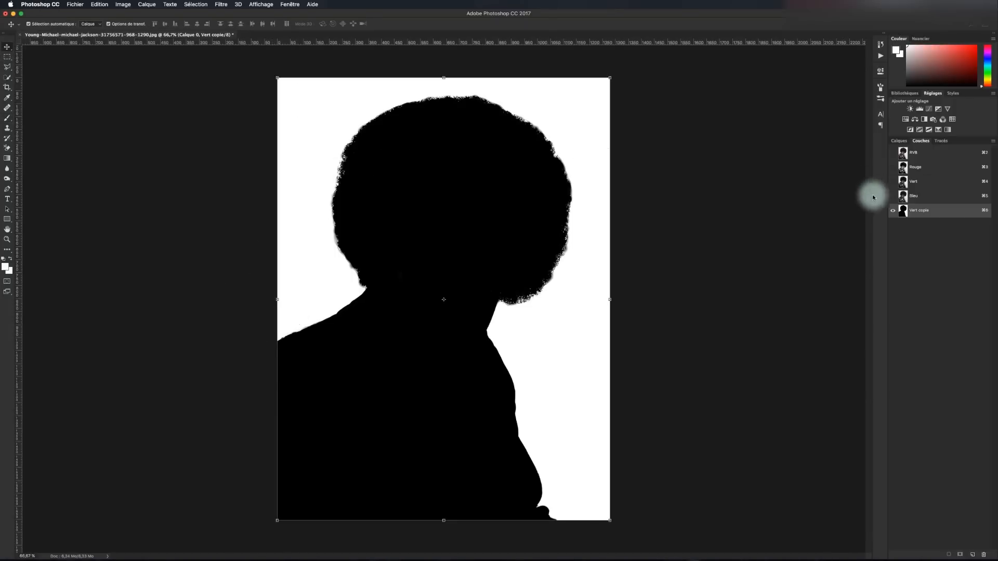
- Load the green channel copy as a selection and delete that channel copy
left_click(903, 211, "super")
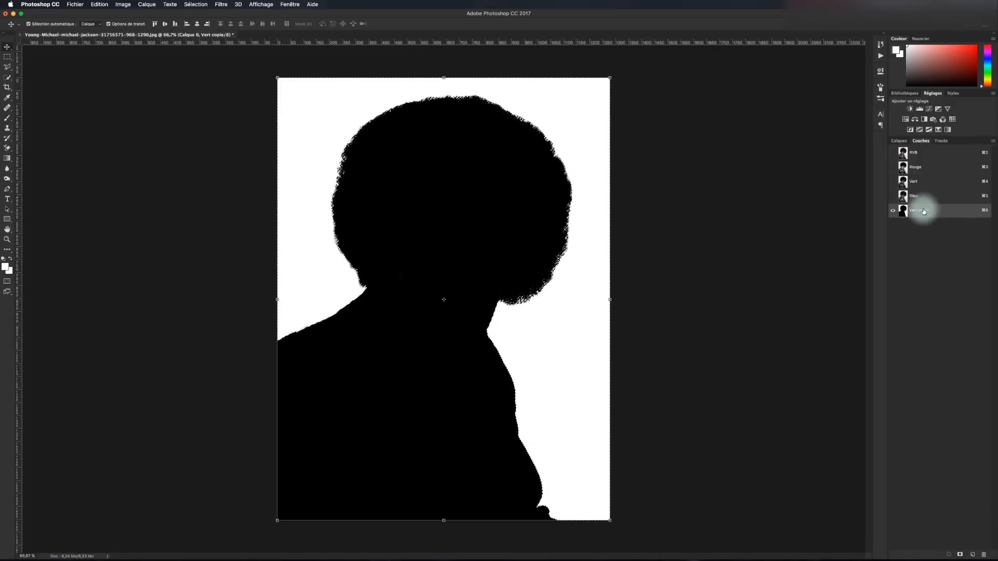
left_click(983, 555)
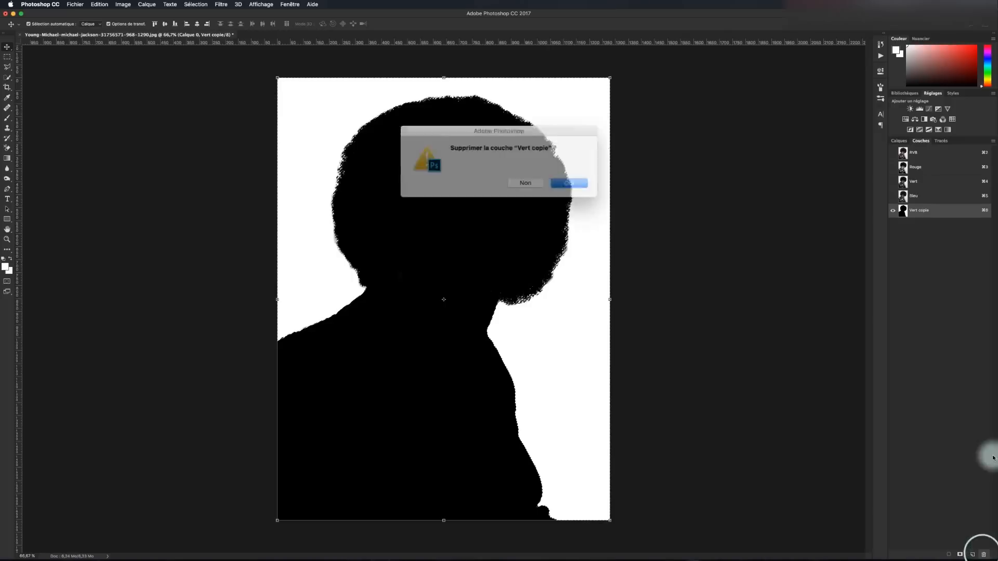
left_click(558, 179)
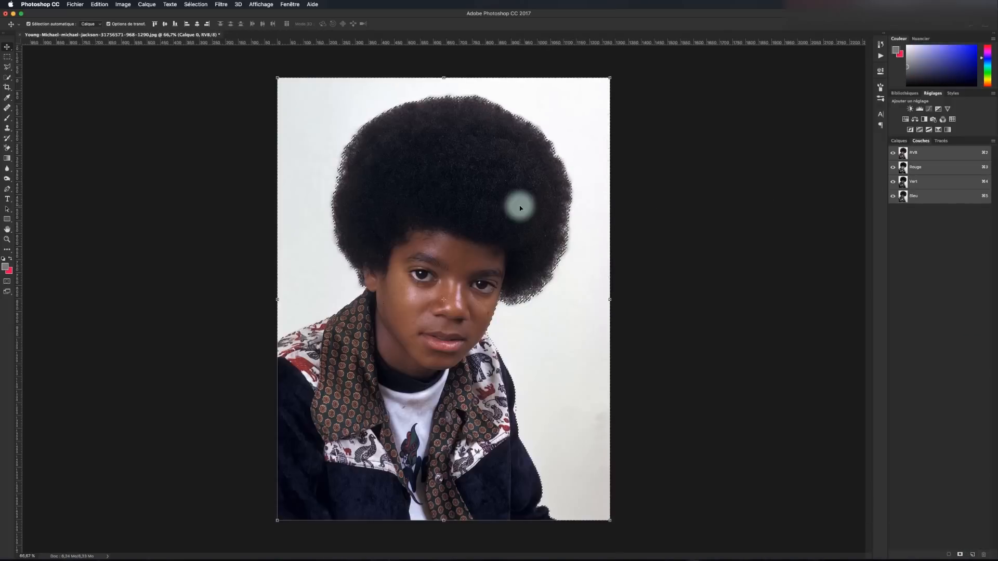
- Try deleting the selected subject from the portrait layer, and undo the deletion
left_click(899, 140)
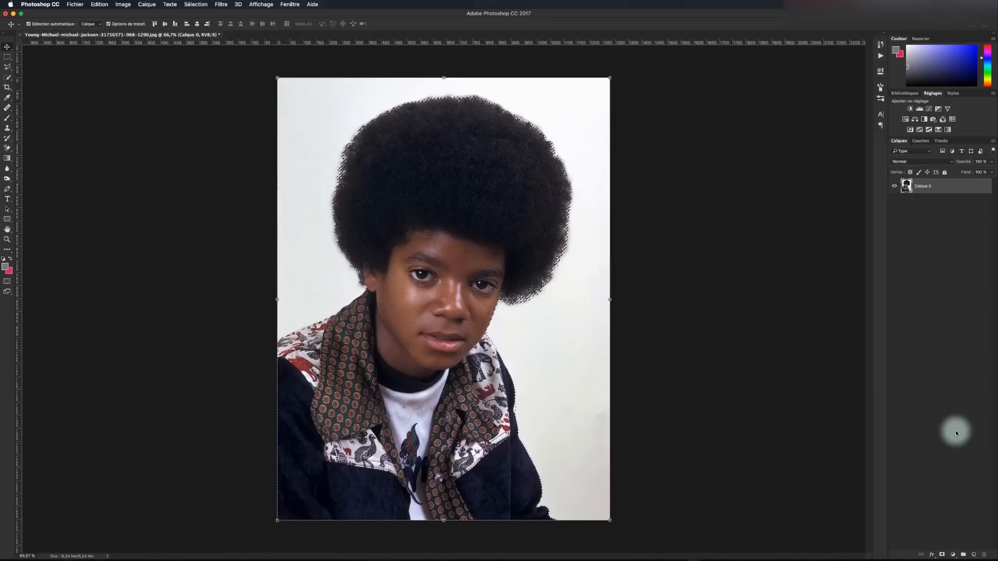
key("Delete")
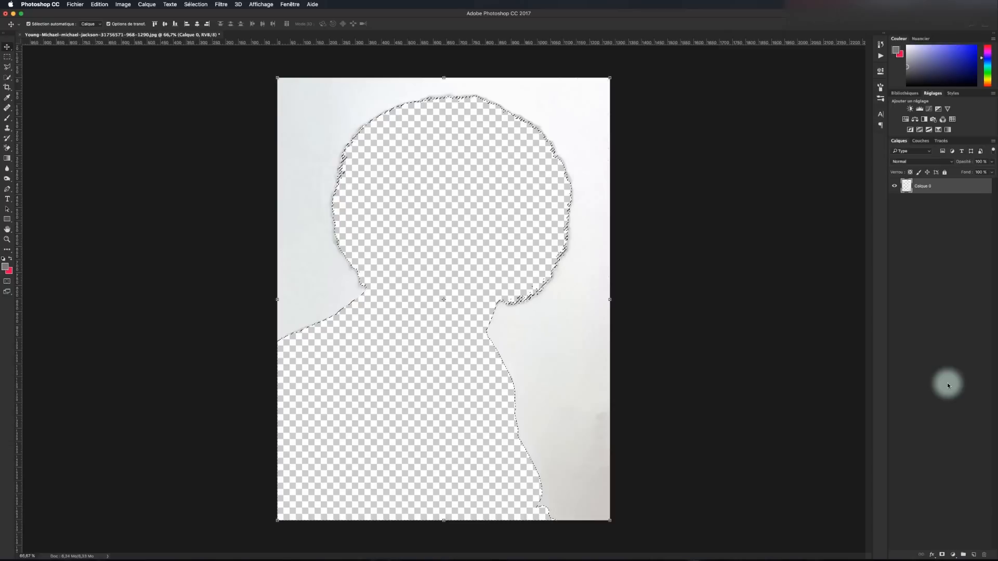
key("super+z")
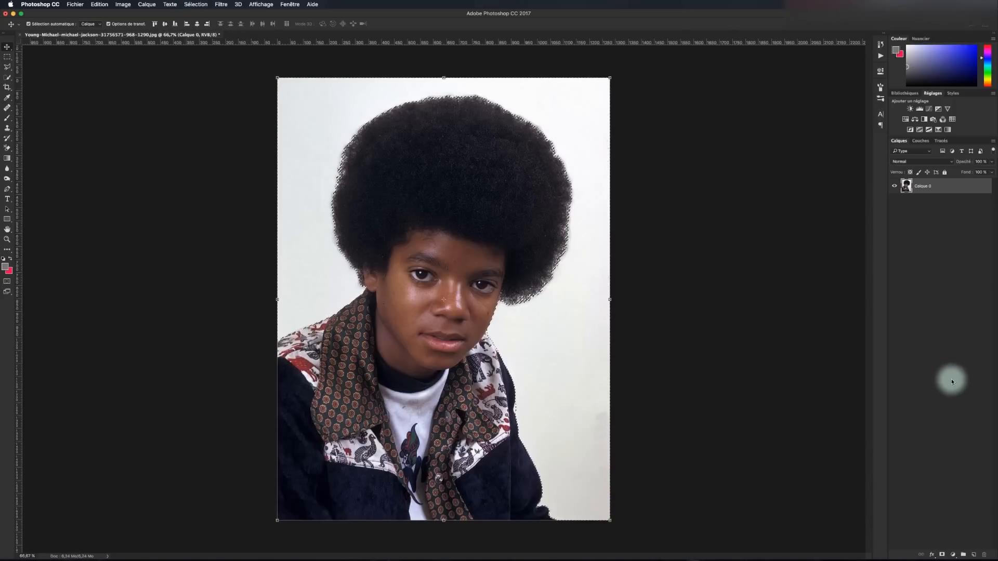
- Delete the light background around the subject from the portrait layer and inspect the cut-out hair edges
left_click(918, 142)
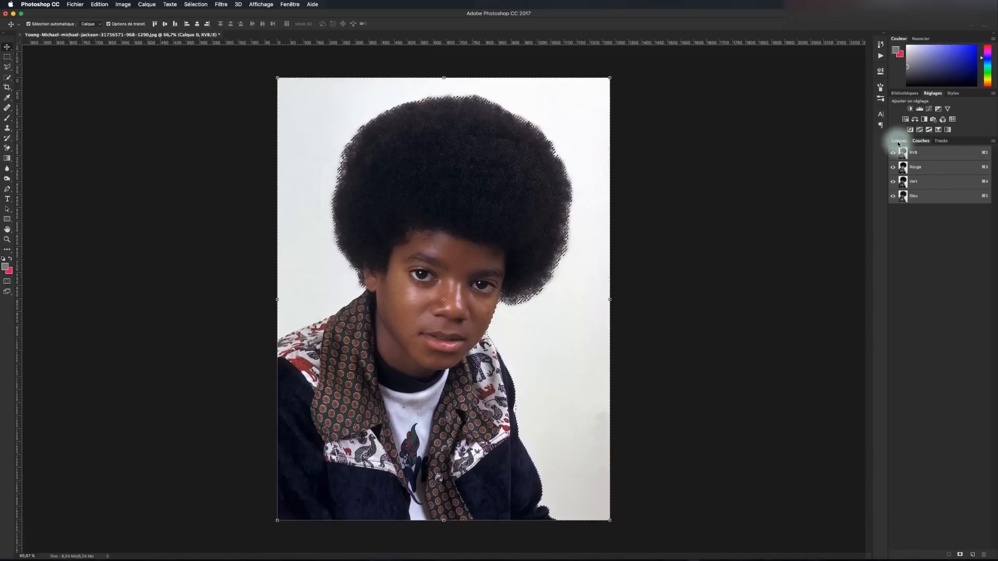
left_click(898, 141)
key("Delete")
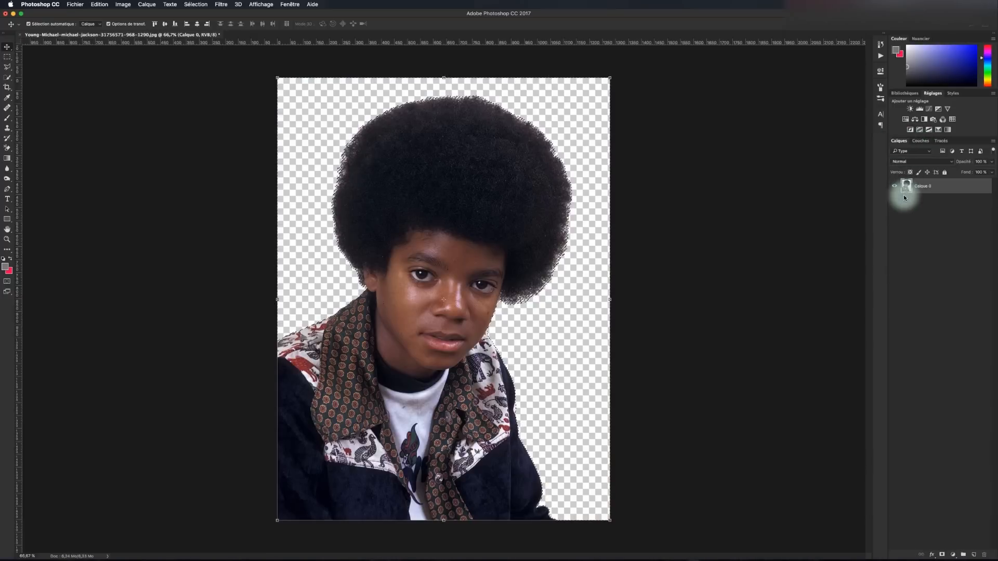
key("super+1")
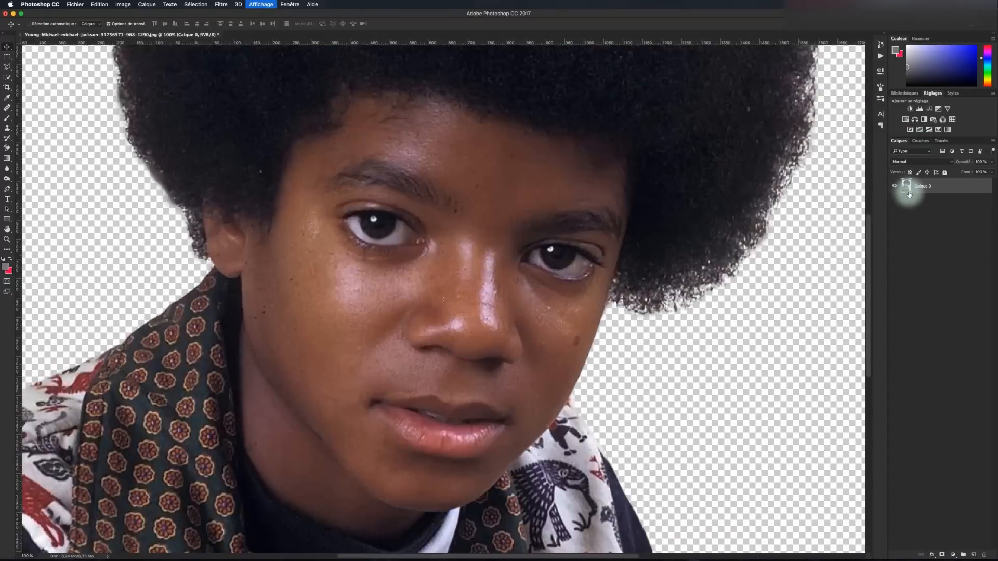
scroll(750, 208, "up", 10)
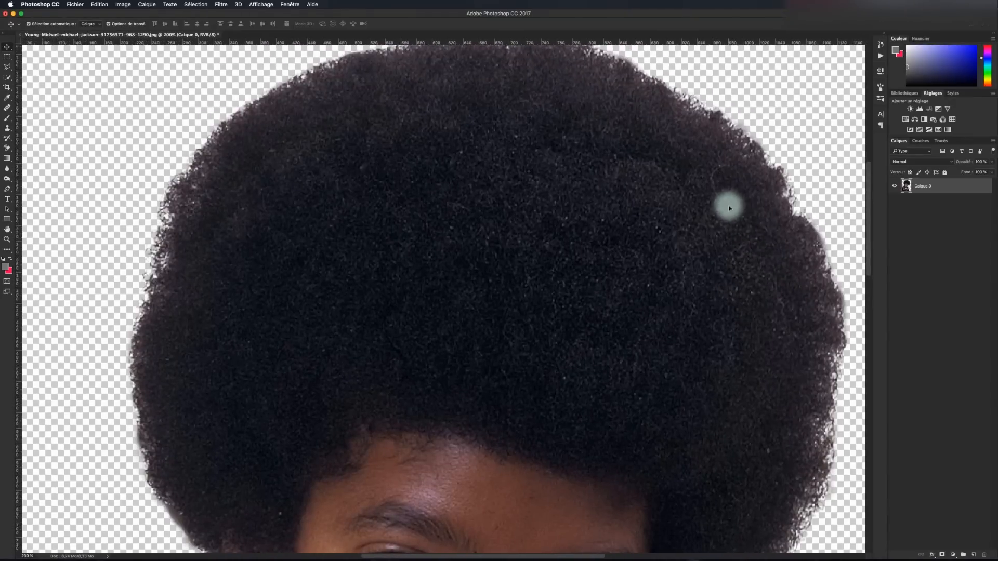
left_click_drag(241, 236, 292, 240)
left_click_drag(305, 279, 258, 274)
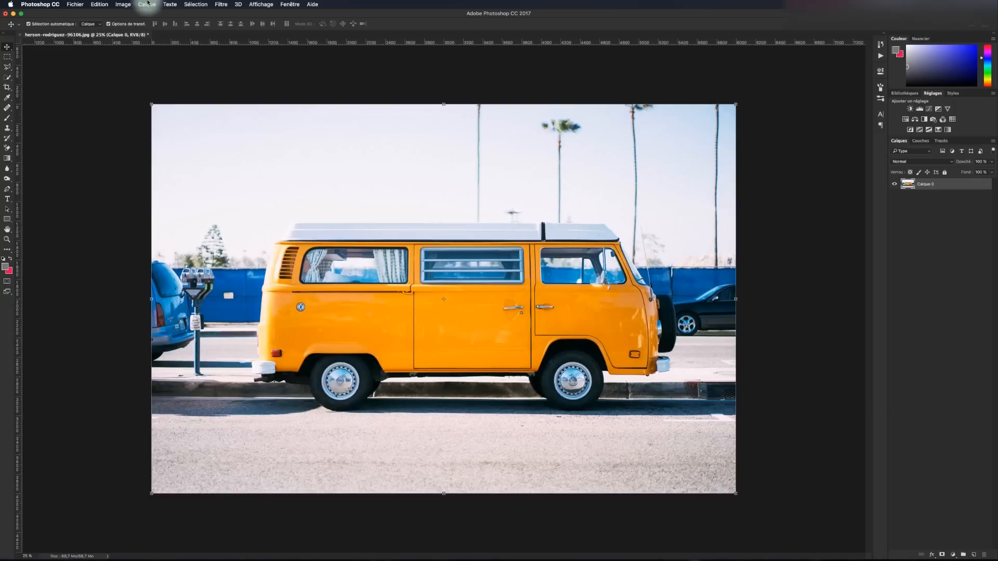
- Start Replace Color on the van photo and sample the van's orange bodywork as the colour to replace
left_click(123, 5)
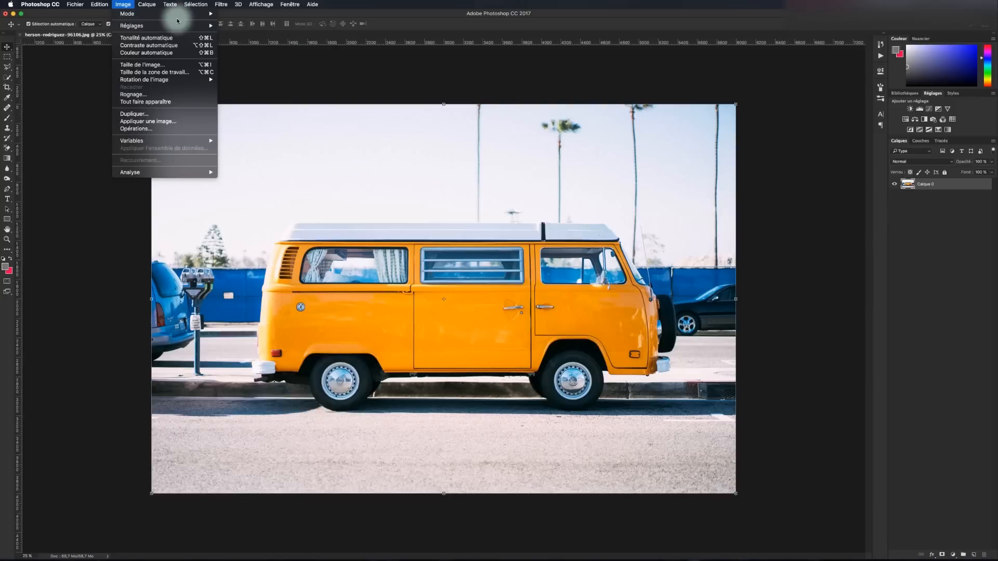
mouse_move(177, 25)
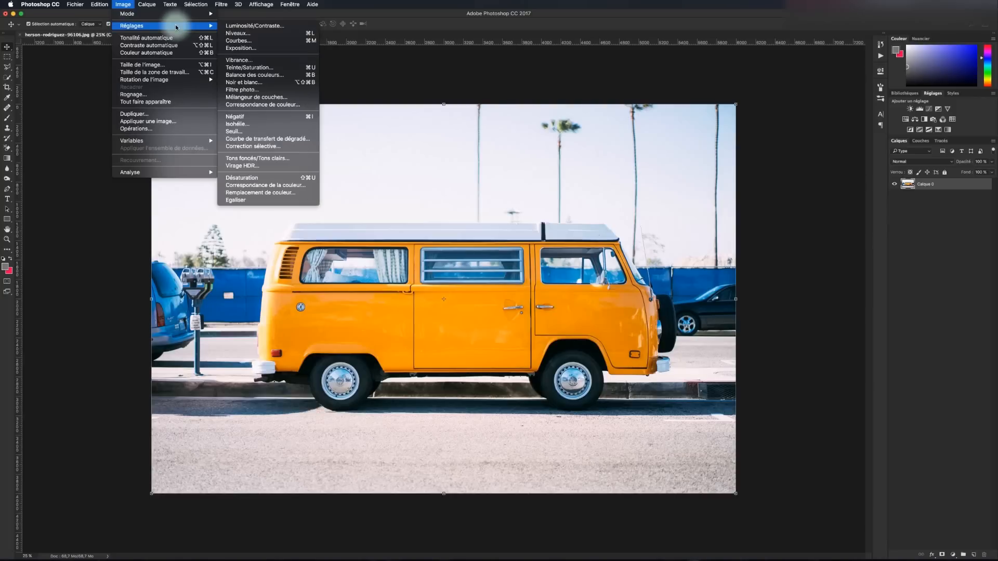
left_click(266, 195)
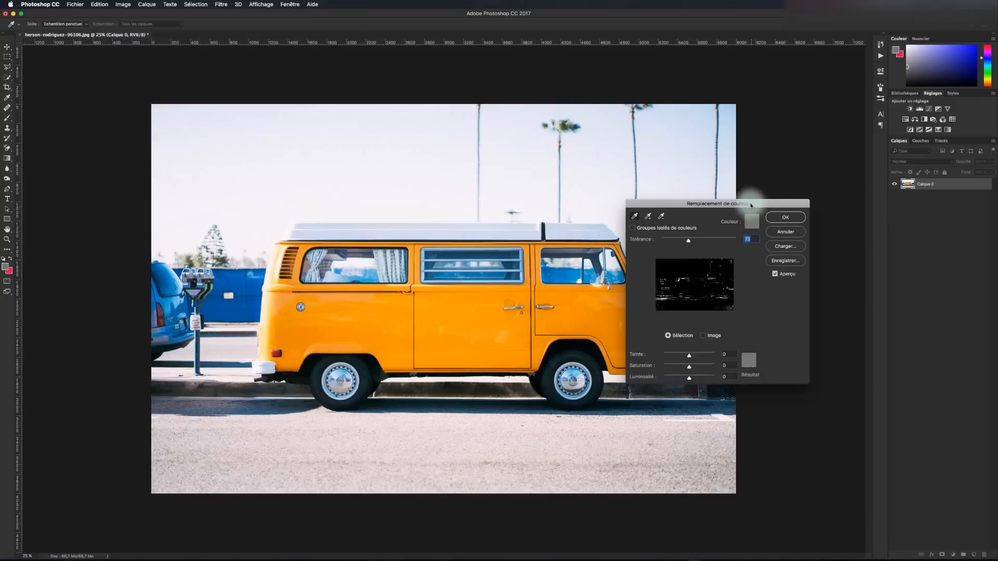
left_click(750, 224)
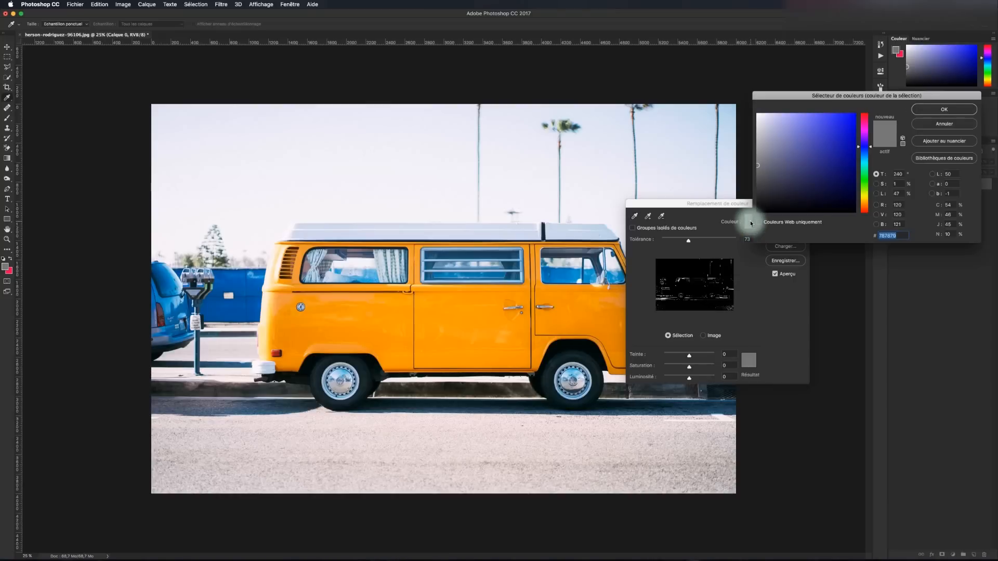
left_click(463, 312)
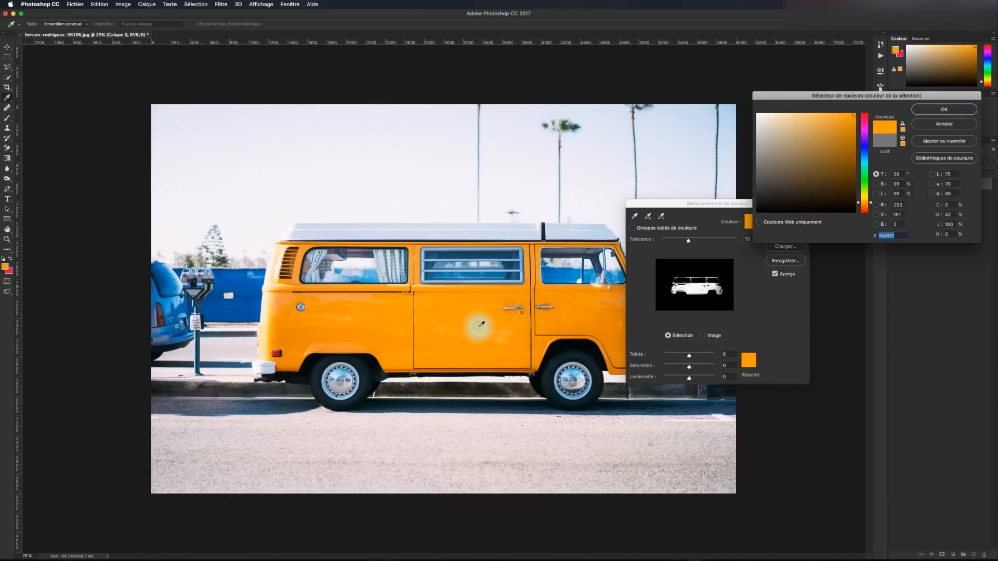
left_click(938, 110)
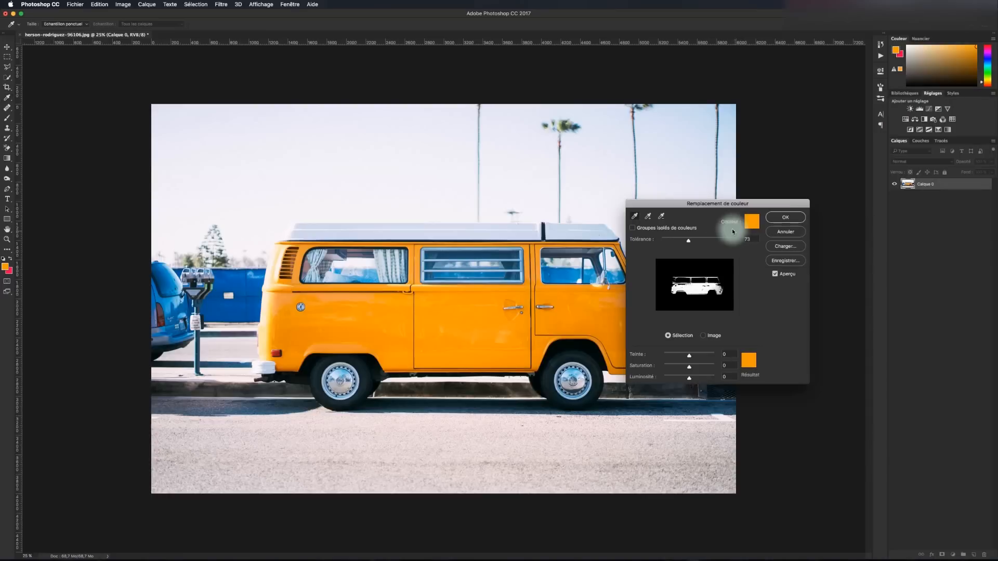
- Raise the colour replacement tolerance to 200 and shift the hue of the van's orange bodywork
left_click_drag(689, 240, 721, 243)
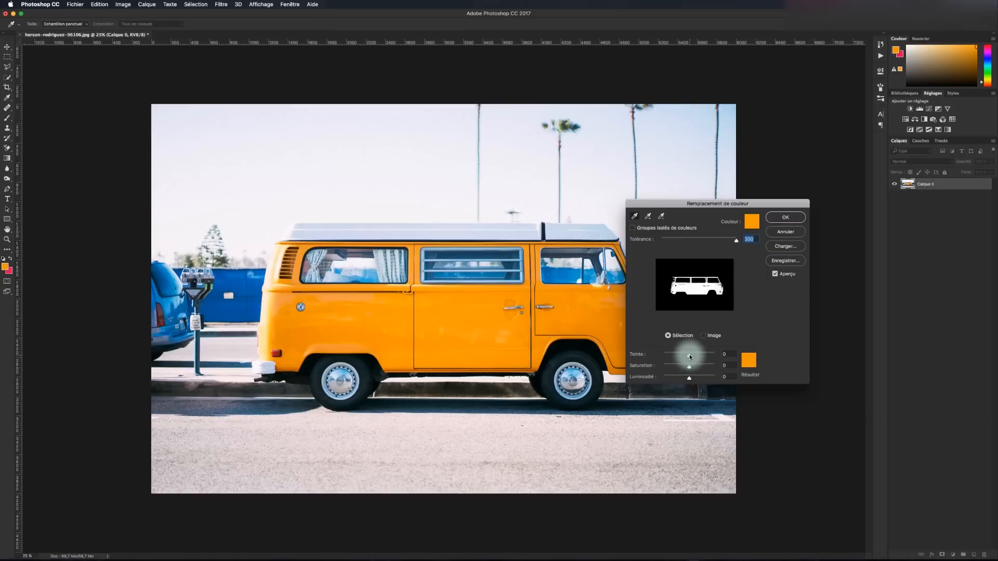
left_click_drag(689, 356, 680, 355)
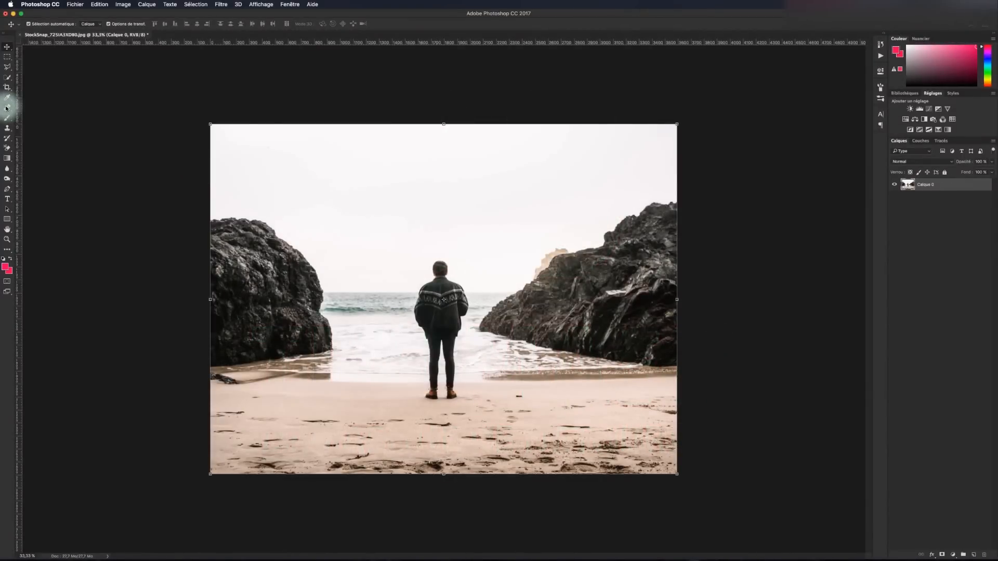
- Select the man standing on the beach with the Quick Selection tool and turn the selection into a layer mask
left_click_drag(7, 77, 47, 80)
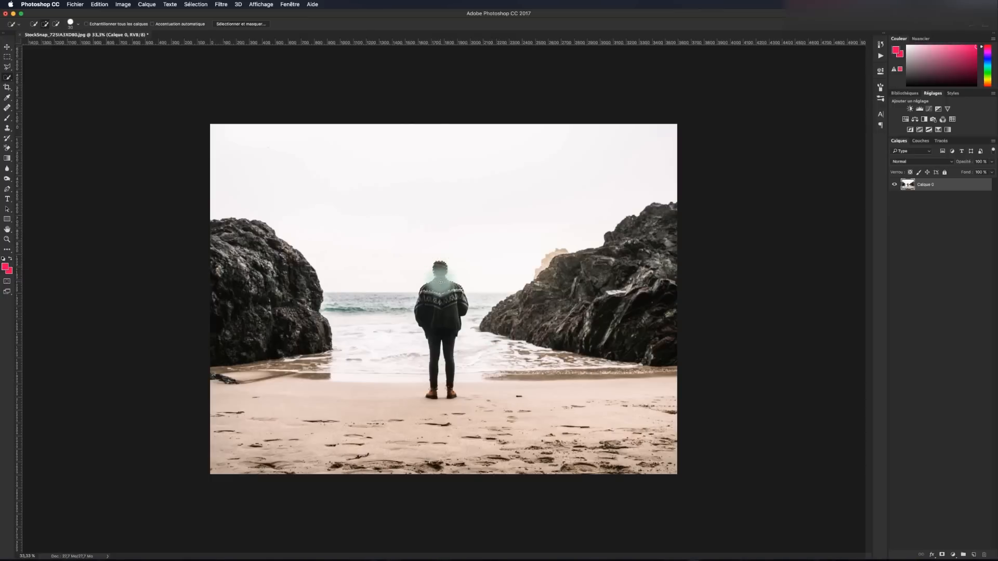
left_click_drag(439, 292, 434, 314)
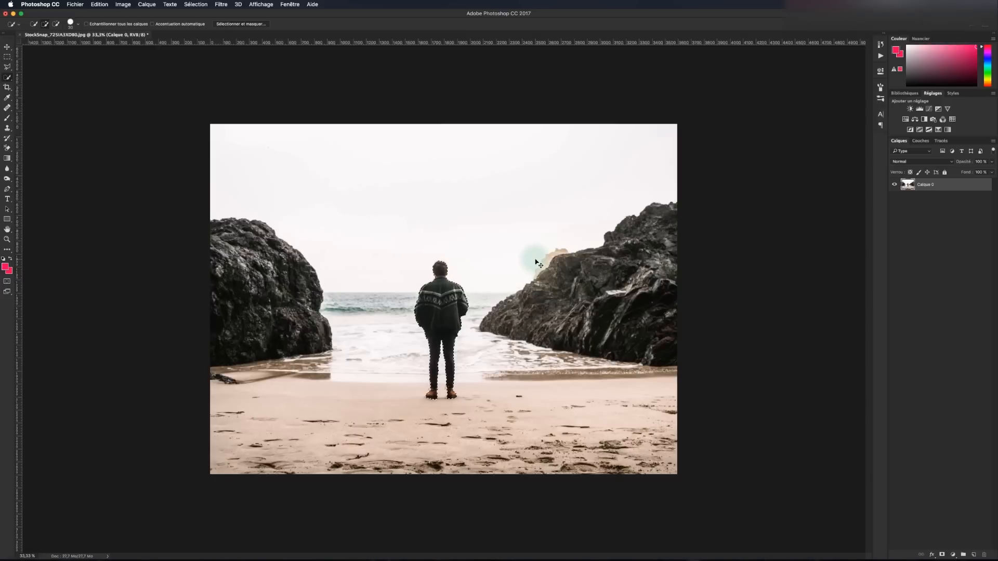
key("super+plus")
key("super+plus")
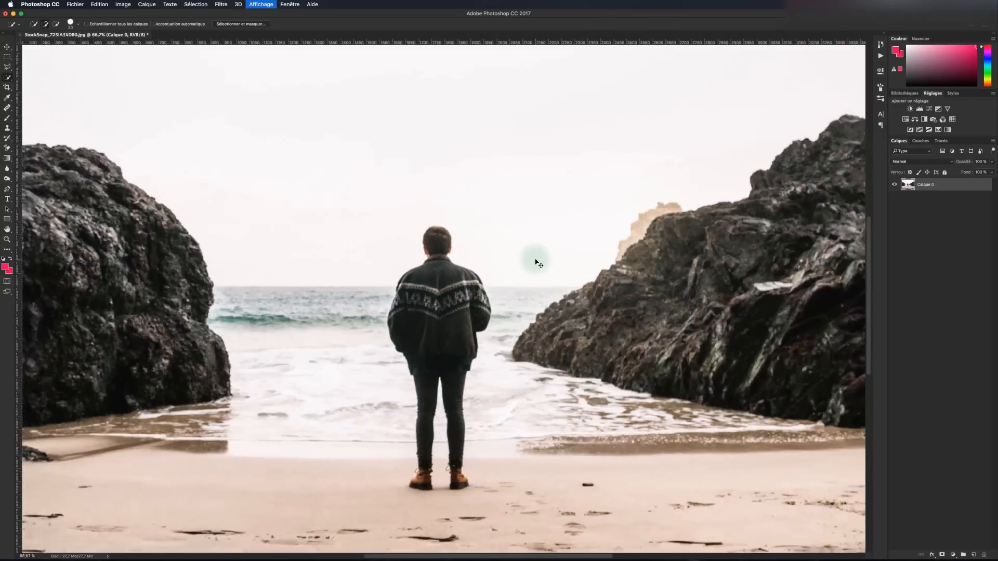
key("super+minus")
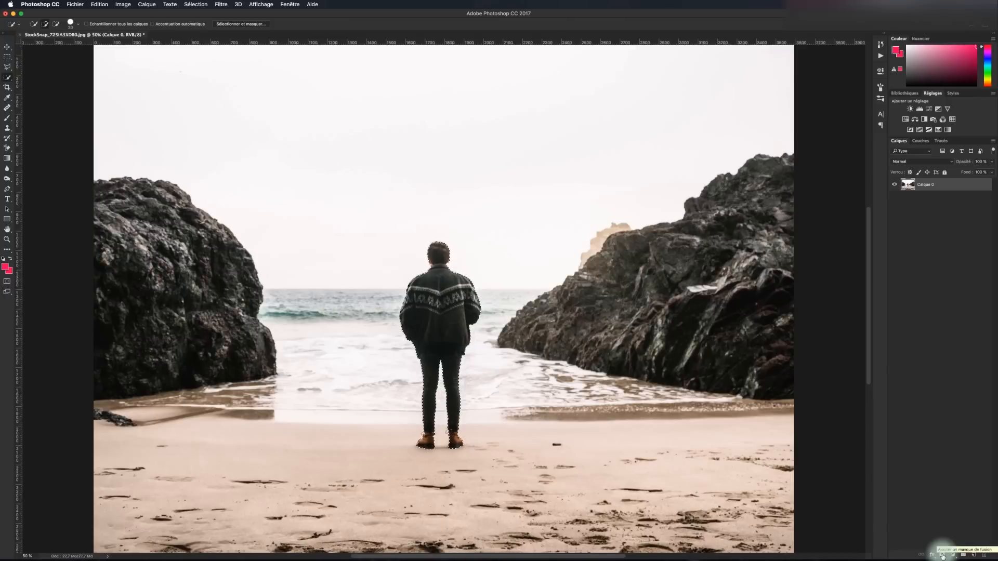
left_click(943, 556)
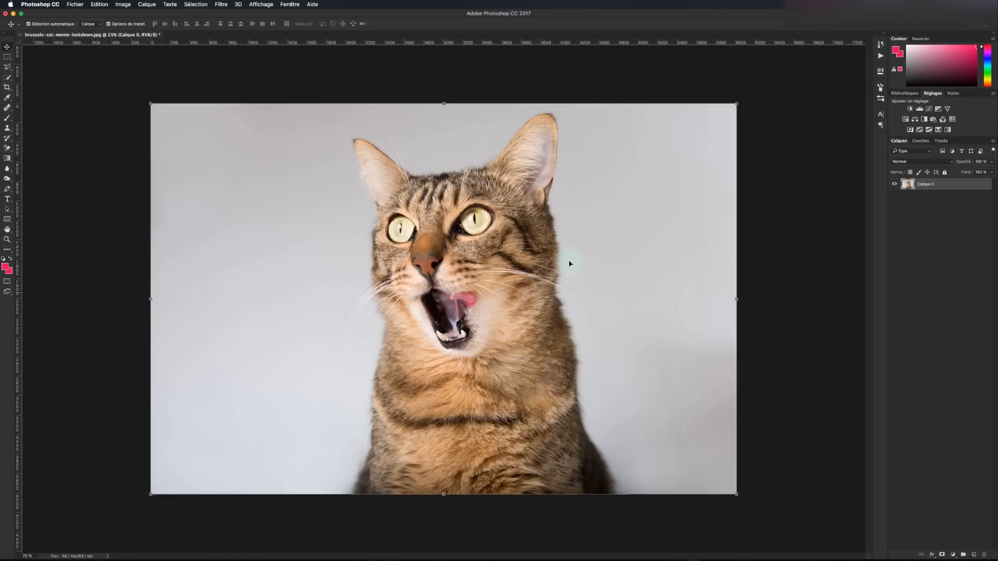
- Examine the cat's whiskers, ears and fur outline up close in the cat photo
key("super+plus")
key("super+plus")
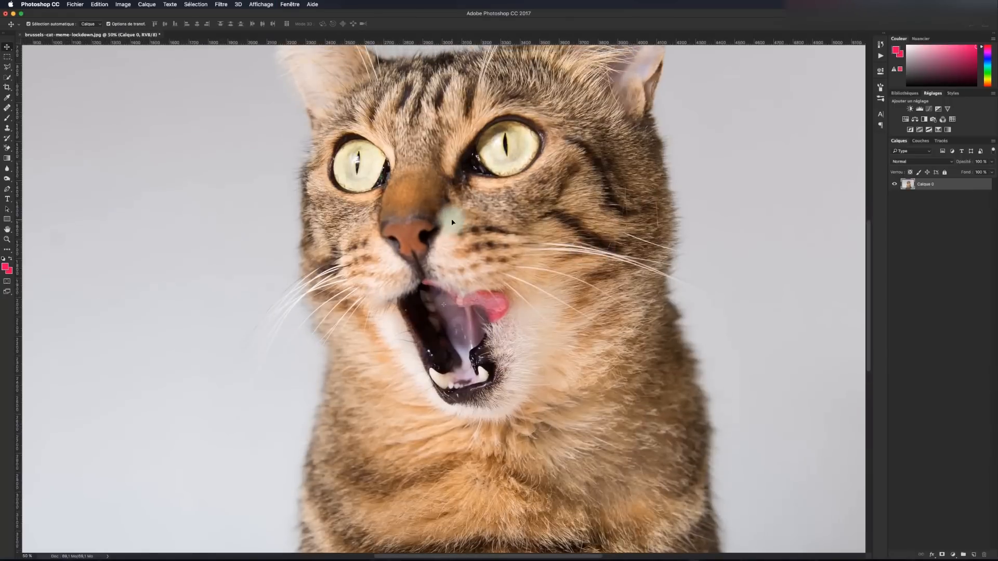
scroll(447, 210, "up", 5)
key("super+minus")
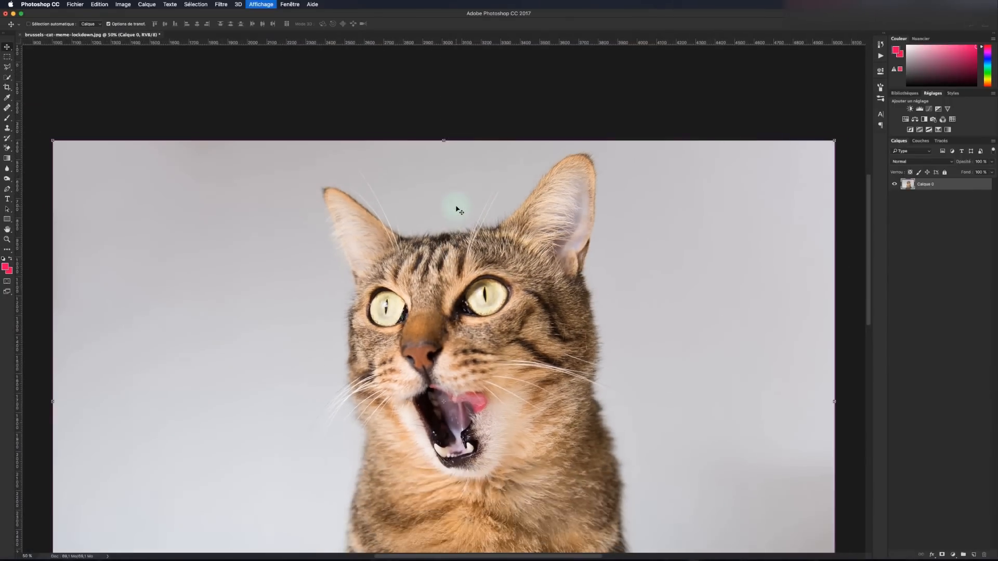
scroll(457, 209, "down", 2)
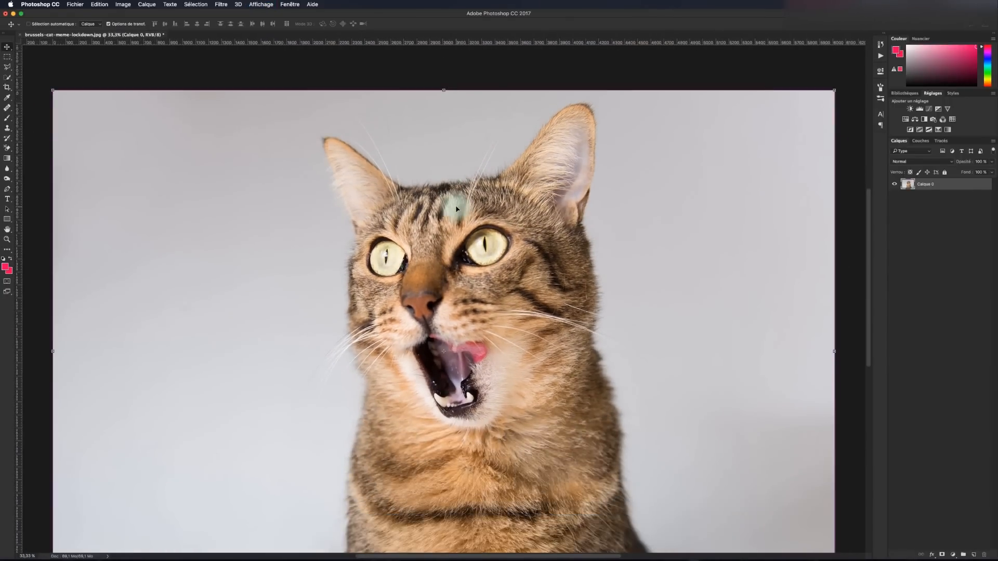
scroll(460, 203, "down", 3)
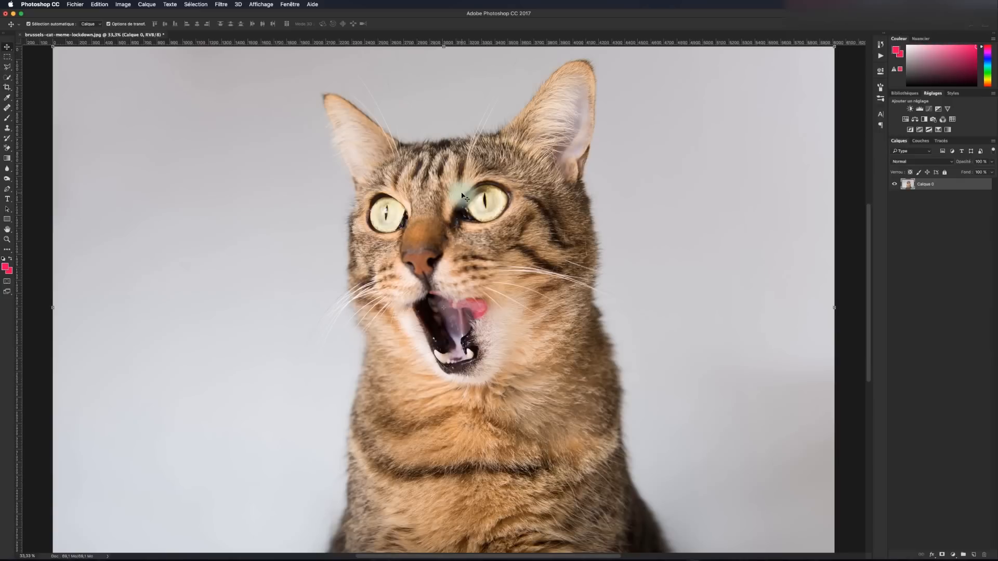
key("super+minus")
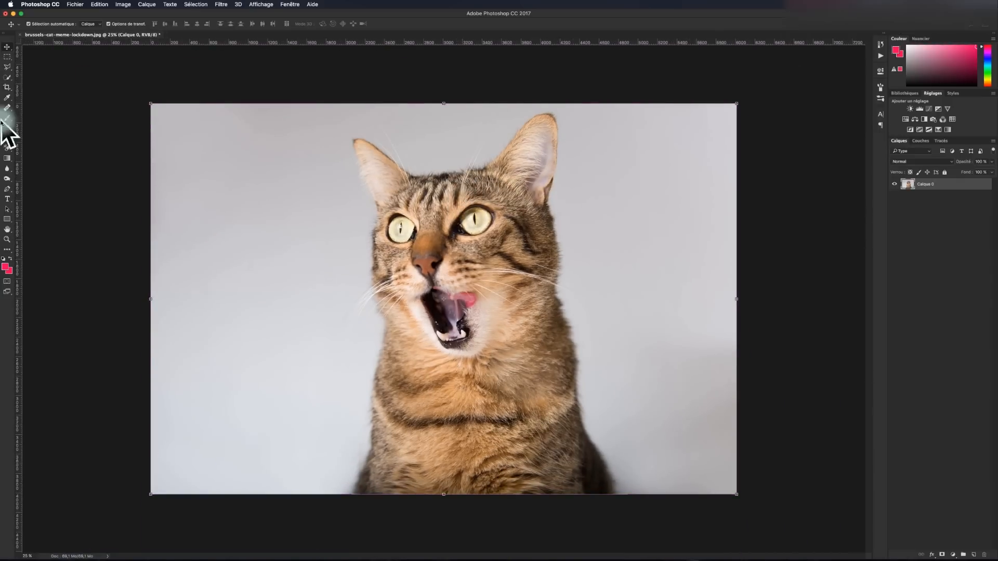
- Outline the whole cat roughly with the Polygonal Lasso, following the fur's edge and closing the selection below the photo
left_click(8, 68)
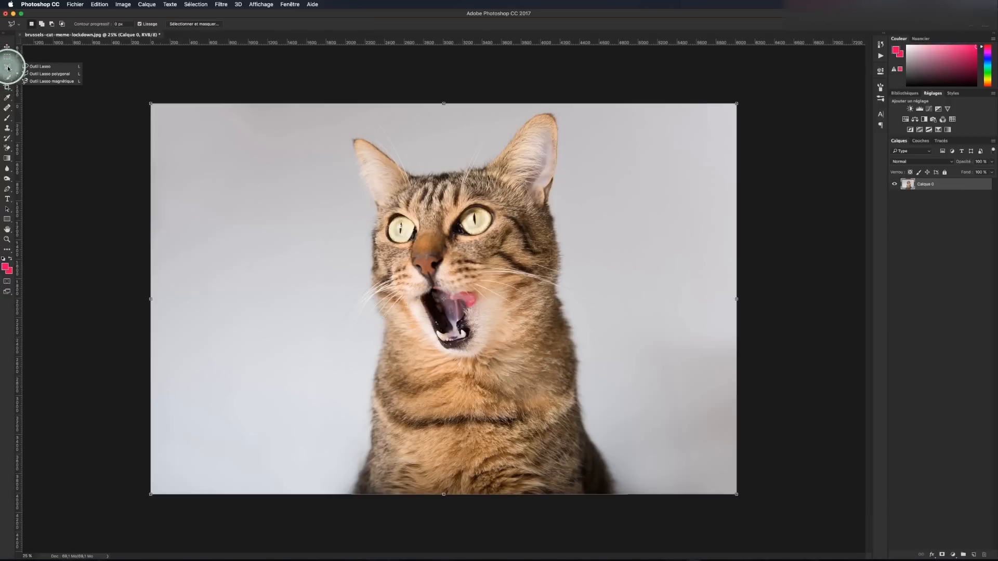
left_click(42, 74)
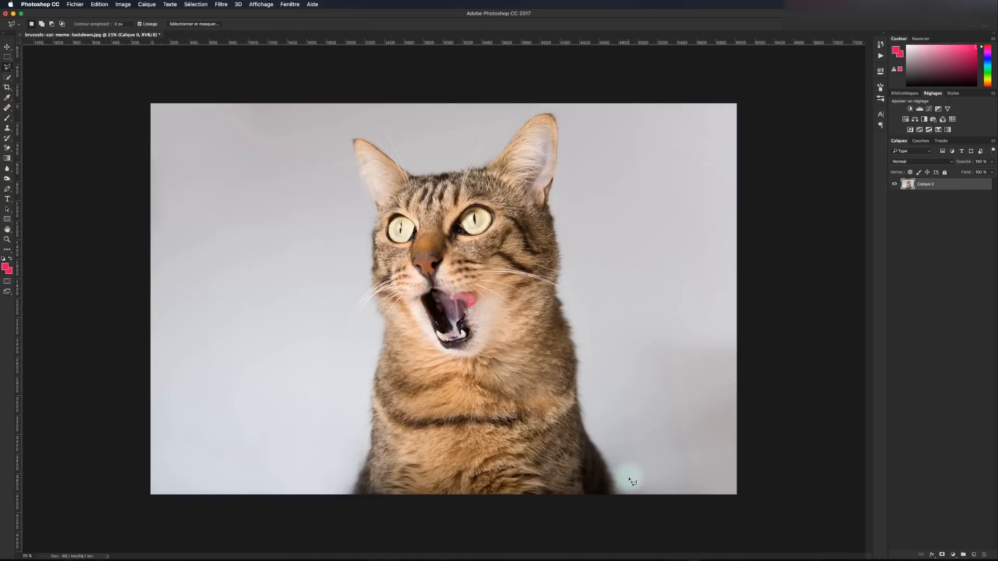
left_click(619, 500)
left_click(617, 478)
left_click(609, 459)
left_click(584, 397)
left_click(577, 329)
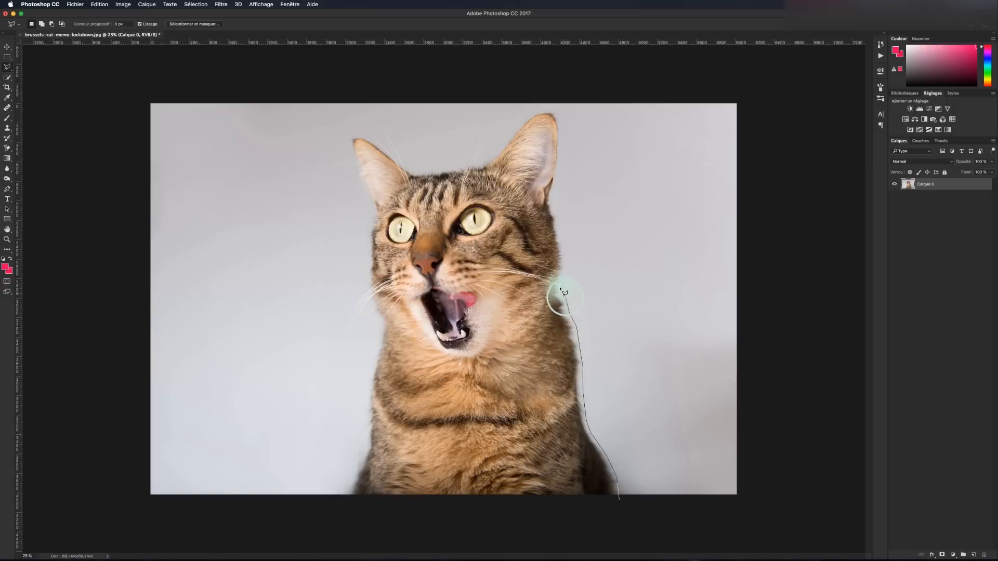
left_click(568, 270)
left_click(564, 242)
left_click(557, 212)
left_click(561, 168)
left_click(556, 173)
left_click(559, 135)
left_click(550, 113)
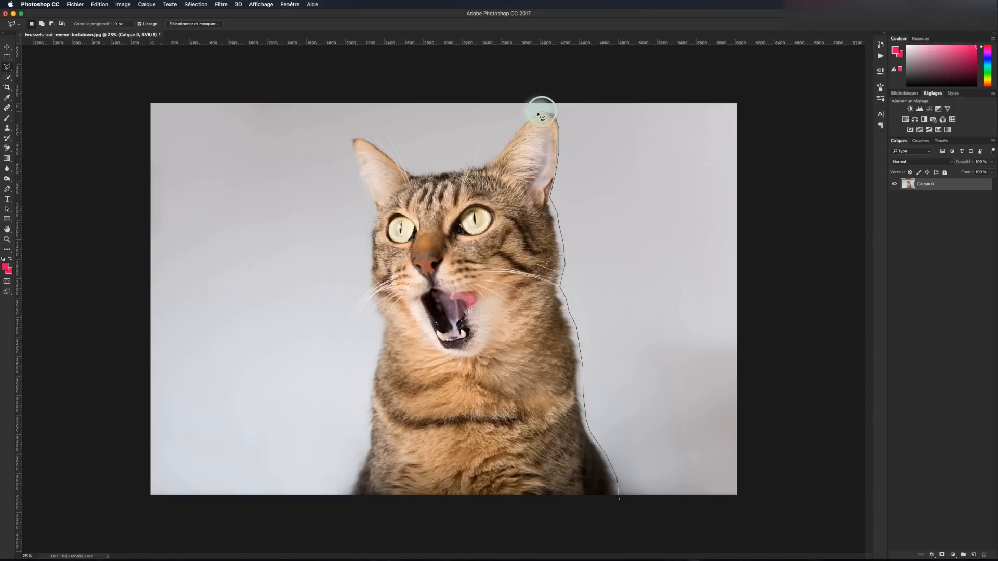
left_click(514, 123)
left_click(471, 163)
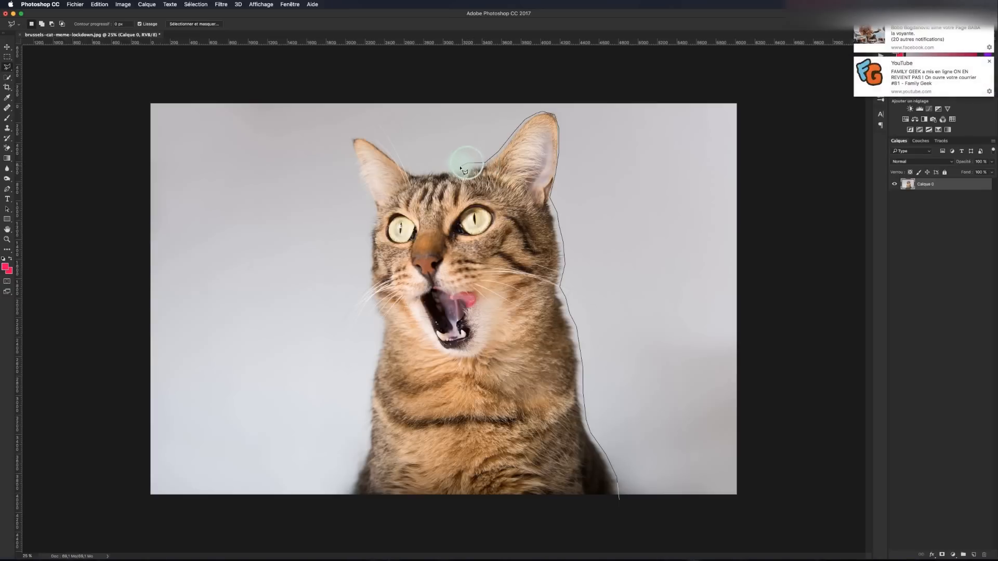
left_click(409, 169)
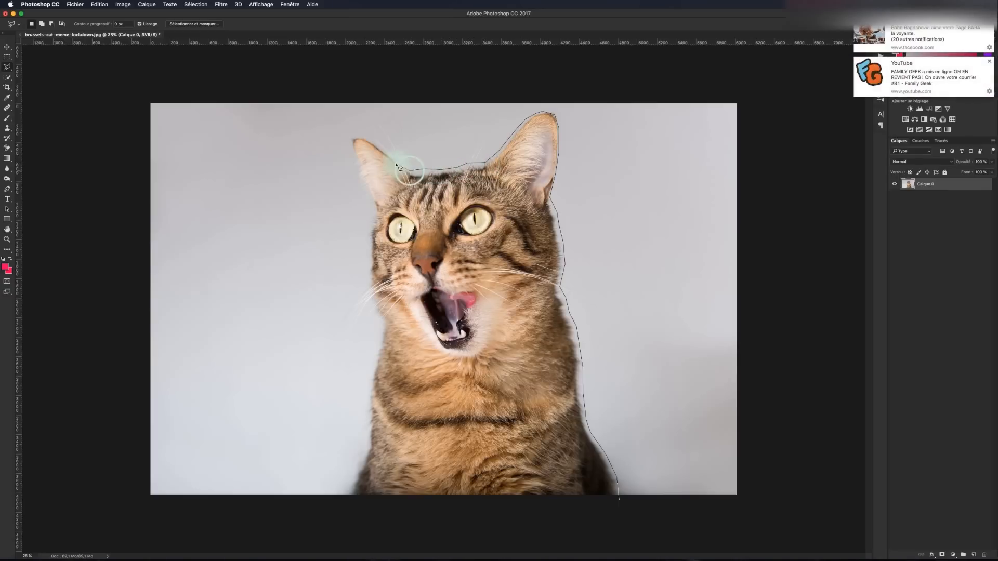
left_click(363, 139)
left_click_drag(381, 334, 368, 394)
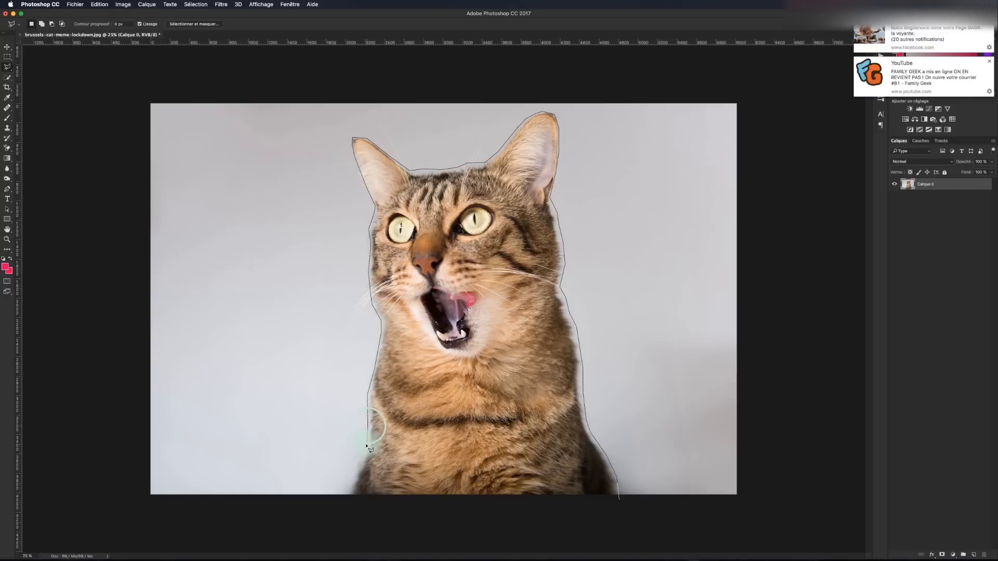
mouse_move(367, 446)
left_mouse_down()
mouse_move(343, 504)
mouse_move(582, 520)
left_mouse_up()
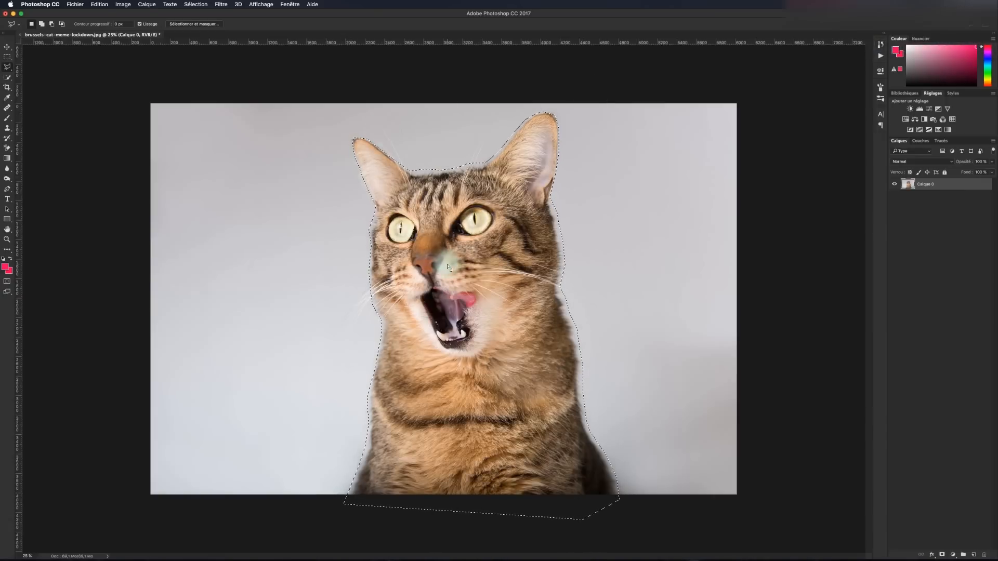
- In Select and Mask, brush along the cat's fur outline with the Refine Edge Brush and shift the edge inward
left_click(182, 25)
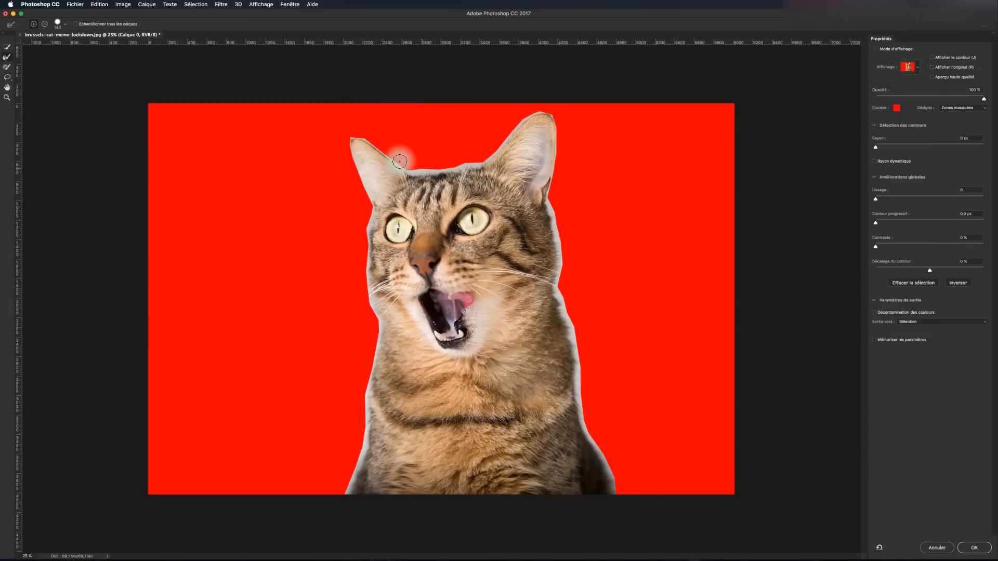
left_click(4, 59)
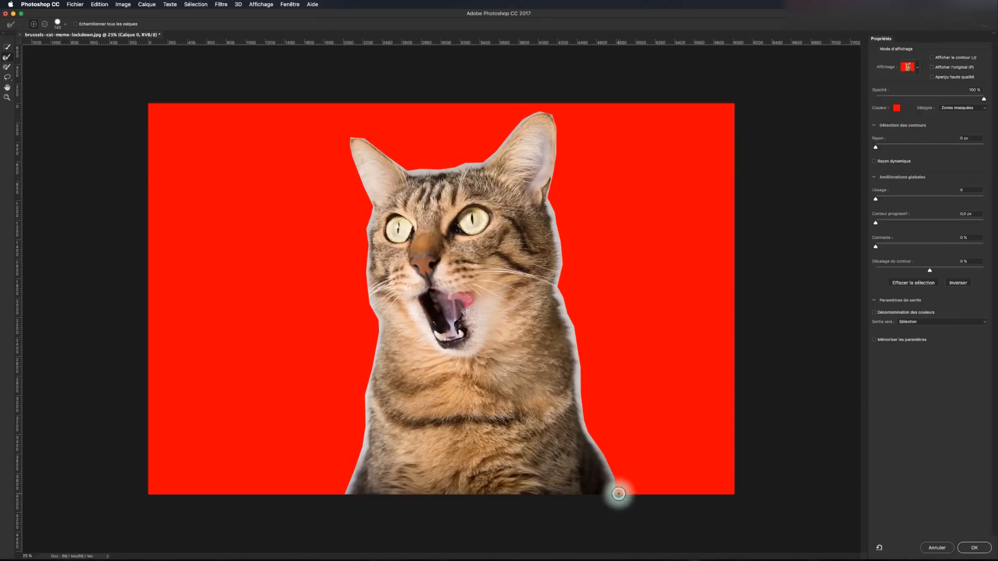
mouse_move(619, 494)
left_mouse_down()
mouse_move(586, 417)
mouse_move(562, 301)
mouse_move(553, 202)
mouse_move(560, 234)
mouse_move(562, 202)
mouse_move(558, 284)
mouse_move(567, 237)
mouse_move(556, 189)
mouse_move(552, 197)
mouse_move(561, 127)
mouse_move(537, 106)
mouse_move(560, 115)
mouse_move(542, 101)
mouse_move(471, 155)
mouse_move(423, 167)
mouse_move(457, 165)
mouse_move(416, 166)
mouse_move(369, 136)
mouse_move(343, 137)
mouse_move(365, 211)
mouse_move(374, 340)
mouse_move(355, 452)
mouse_move(337, 504)
mouse_move(328, 477)
left_mouse_up()
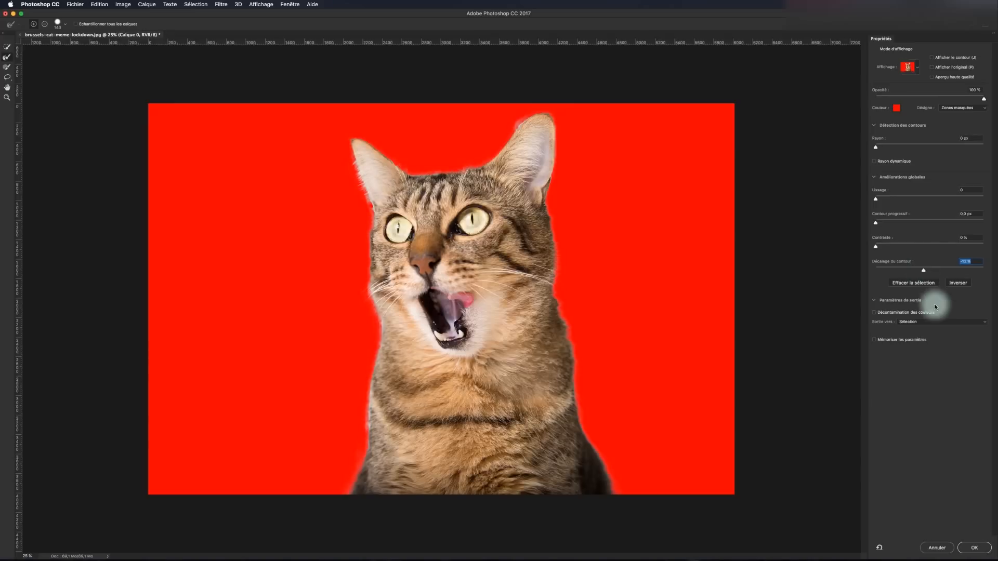
- Output the refined cat selection to a new layer and apply the masking
left_click(921, 321)
left_click(921, 334)
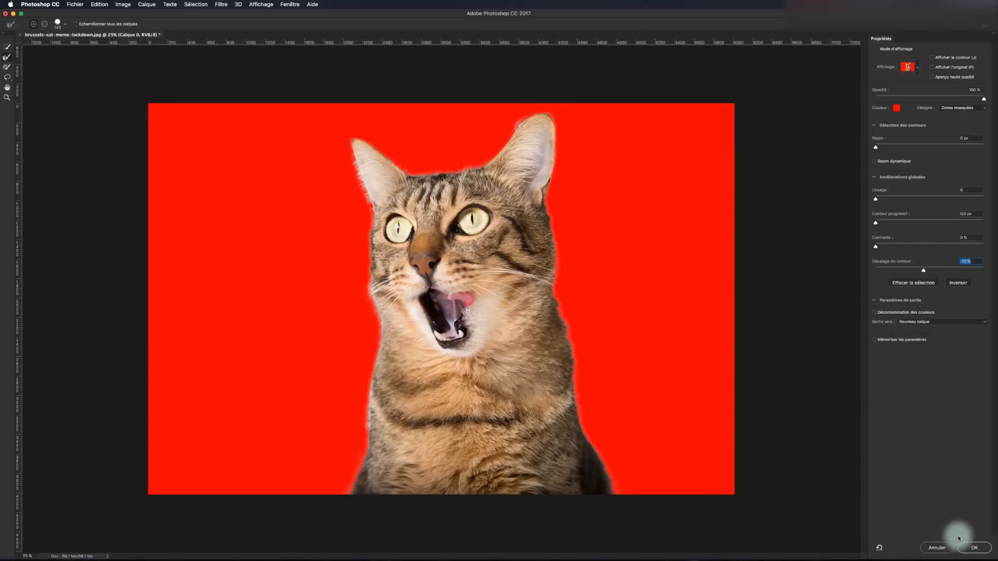
left_click(973, 547)
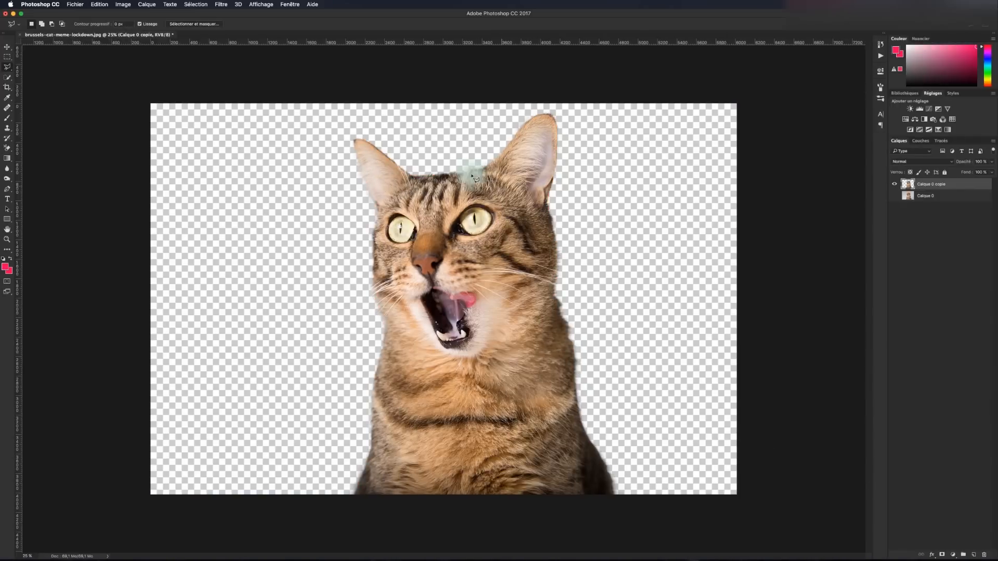
- Examine the fur edges of the cut-out cat around the ears and the top of the head
key("super+plus")
key("super+plus")
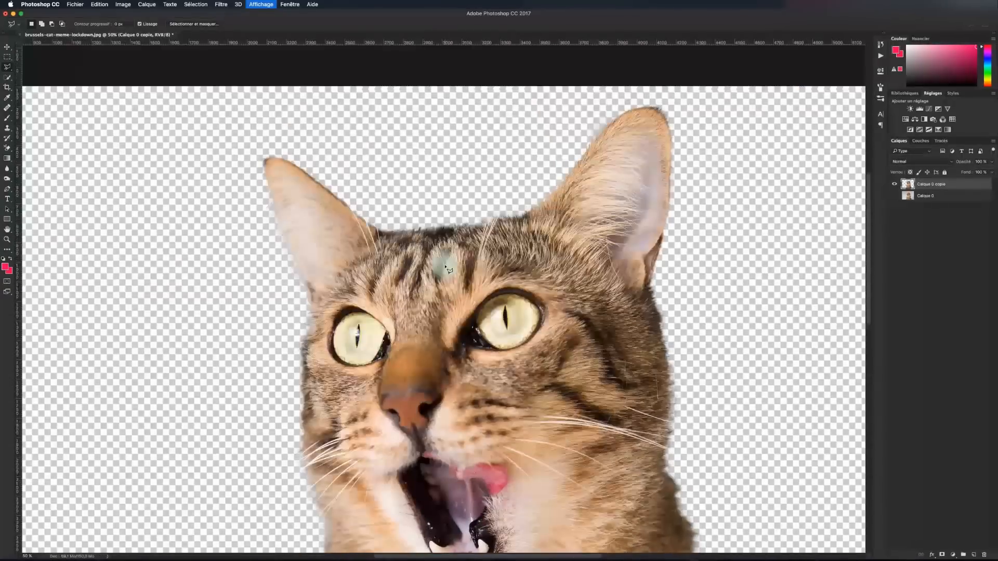
key("super+plus")
key("super+plus")
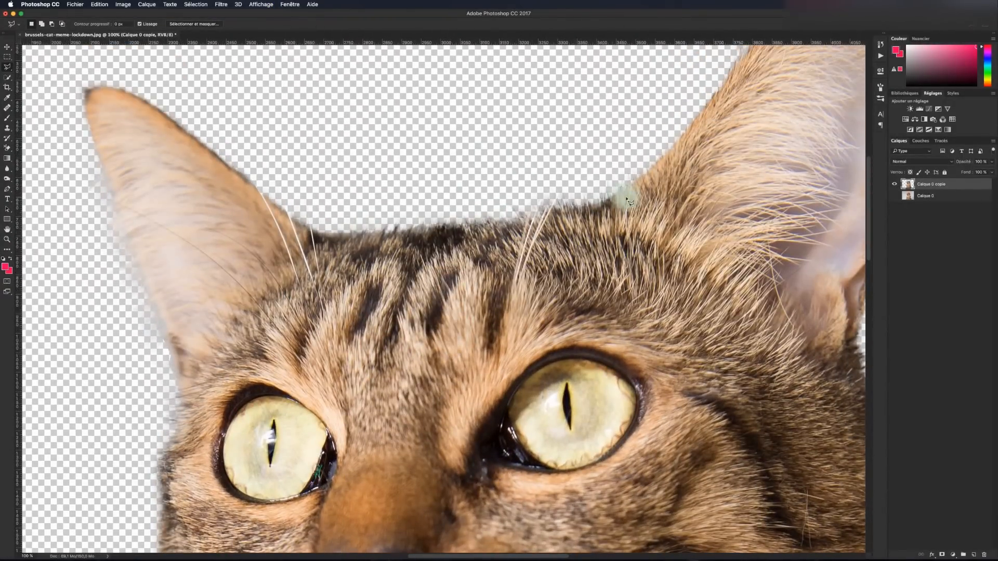
key("super+minus")
key("super+minus")
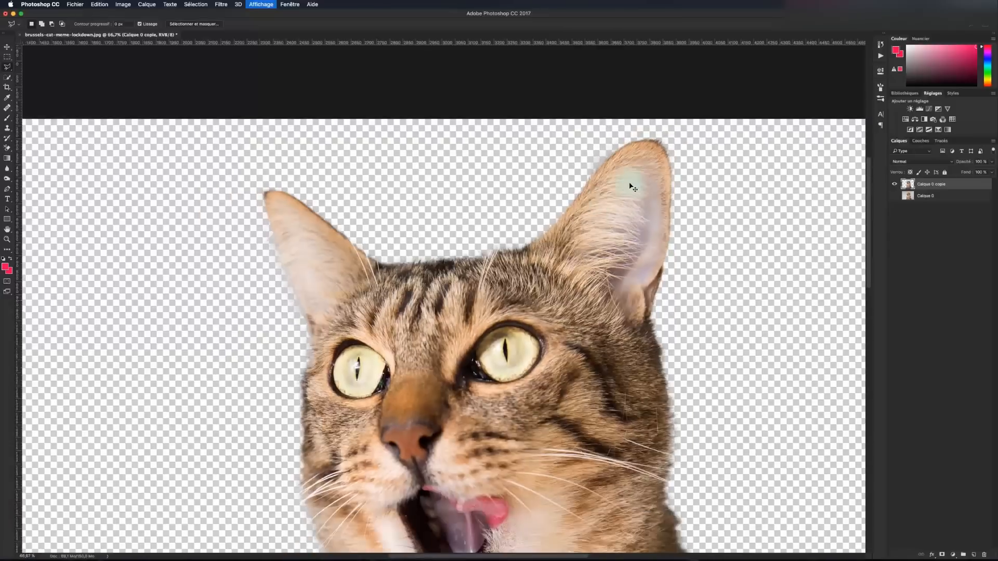
key("super+minus")
key("super+minus")
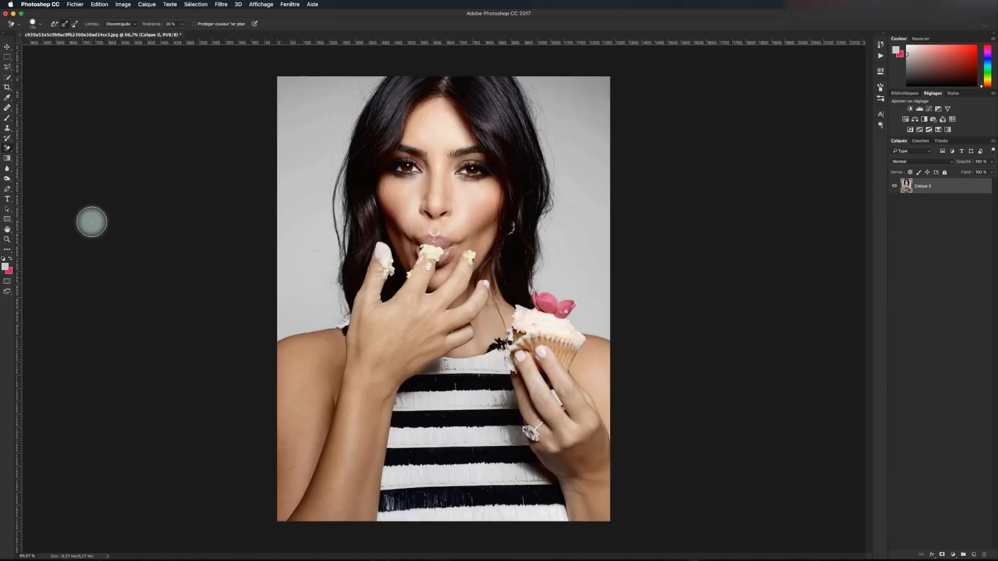
- Erase the grey backdrop on the left side of the woman's portrait with the Background Eraser, from the shoulder up past the hair
left_click_drag(4, 150, 42, 159)
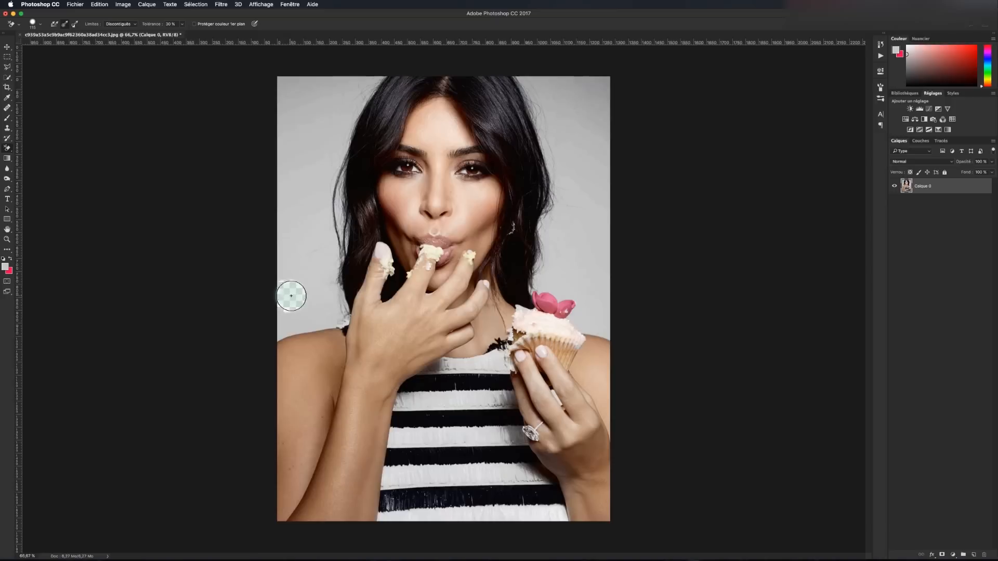
mouse_move(291, 295)
left_mouse_down()
mouse_move(323, 297)
mouse_move(330, 274)
mouse_move(337, 219)
mouse_move(312, 208)
mouse_move(294, 218)
mouse_move(272, 265)
mouse_move(307, 274)
mouse_move(283, 292)
mouse_move(335, 305)
left_mouse_up()
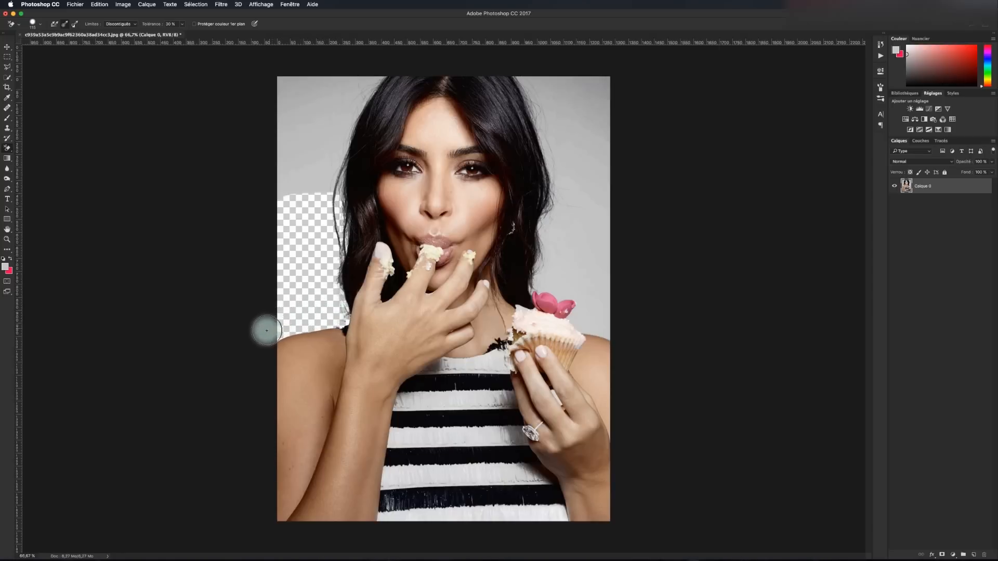
mouse_move(299, 172)
left_mouse_down()
mouse_move(280, 188)
mouse_move(334, 186)
mouse_move(337, 163)
mouse_move(268, 156)
mouse_move(287, 132)
mouse_move(341, 132)
mouse_move(347, 117)
mouse_move(282, 115)
mouse_move(281, 91)
mouse_move(293, 80)
mouse_move(371, 78)
mouse_move(344, 107)
mouse_move(294, 119)
mouse_move(325, 107)
left_mouse_up()
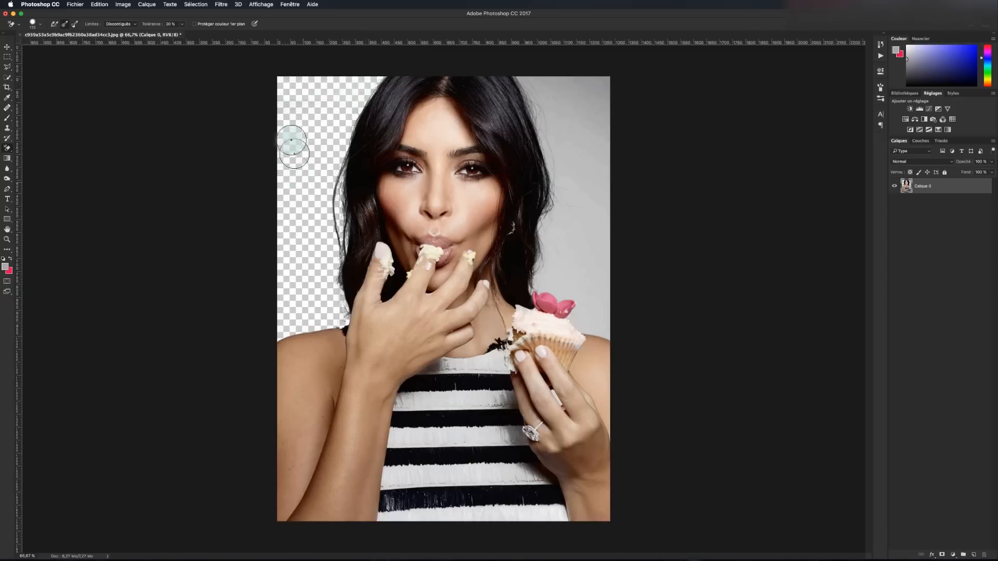
- Sample the grey at the photo's upper-right corner and erase the backdrop on the right side down to the shoulder and cupcake
left_click(603, 86, "alt")
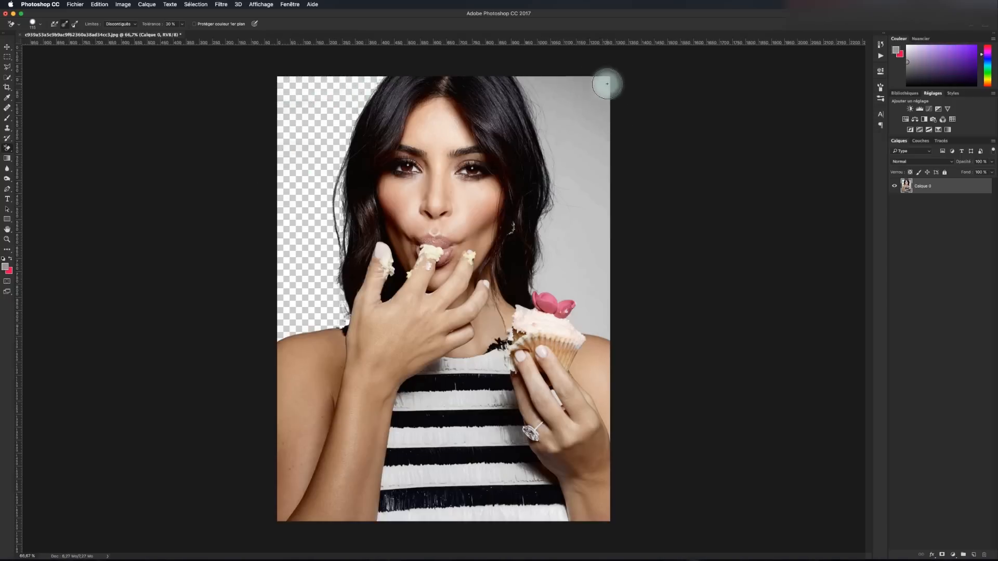
mouse_move(607, 83)
left_mouse_down()
mouse_move(528, 80)
mouse_move(541, 104)
mouse_move(616, 105)
mouse_move(608, 130)
mouse_move(564, 114)
mouse_move(544, 120)
mouse_move(555, 147)
mouse_move(615, 149)
mouse_move(603, 180)
mouse_move(609, 172)
mouse_move(554, 167)
mouse_move(552, 202)
mouse_move(605, 199)
mouse_move(589, 241)
mouse_move(614, 225)
left_mouse_up()
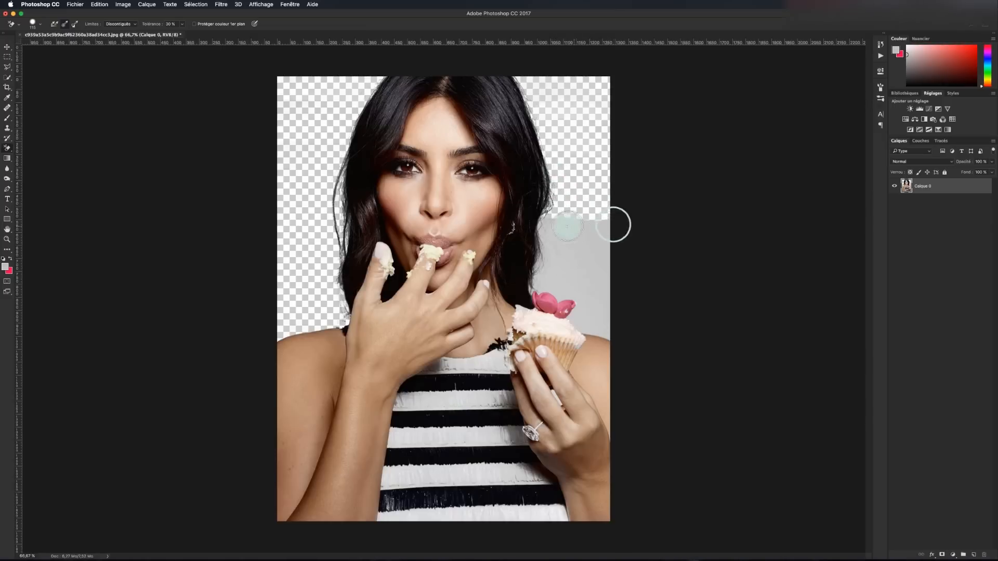
mouse_move(552, 226)
left_mouse_down()
mouse_move(603, 229)
mouse_move(552, 226)
mouse_move(549, 246)
mouse_move(618, 248)
mouse_move(603, 275)
mouse_move(544, 269)
mouse_move(538, 282)
mouse_move(580, 297)
left_mouse_up()
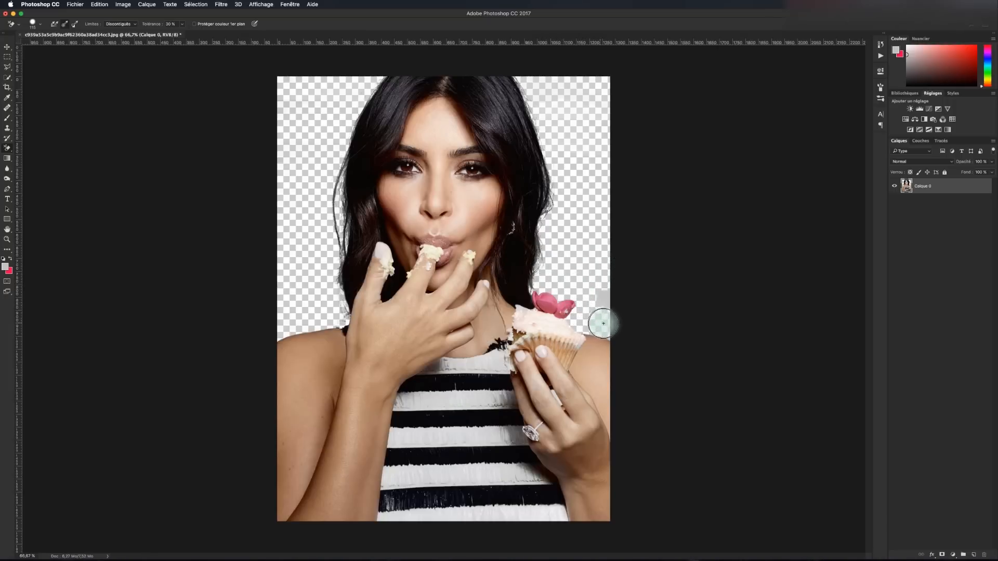
mouse_move(604, 323)
left_mouse_down()
mouse_move(601, 299)
mouse_move(619, 272)
left_mouse_up()
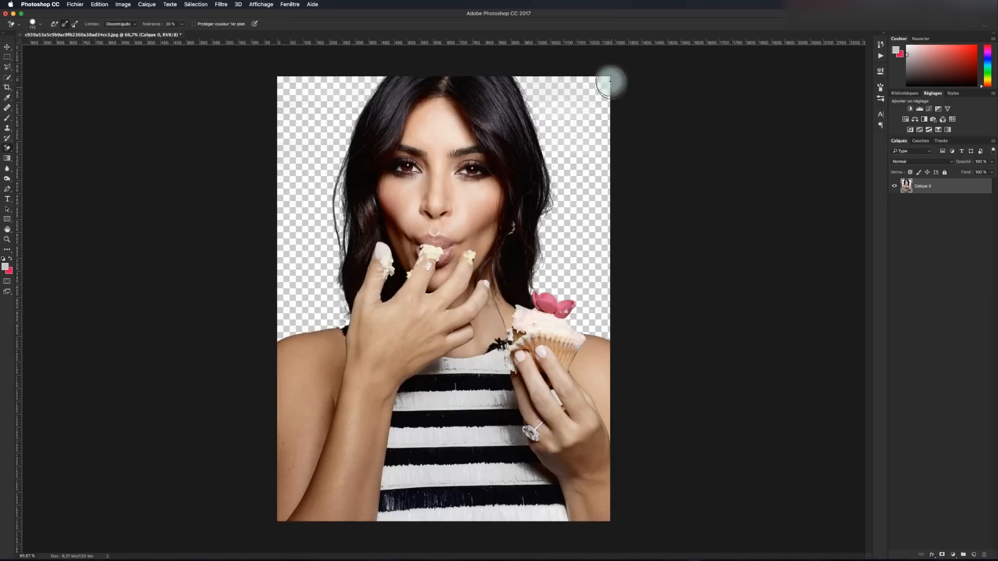
- Examine the hair edges of the cut-out woman up close with the Move tool active
left_click(7, 46)
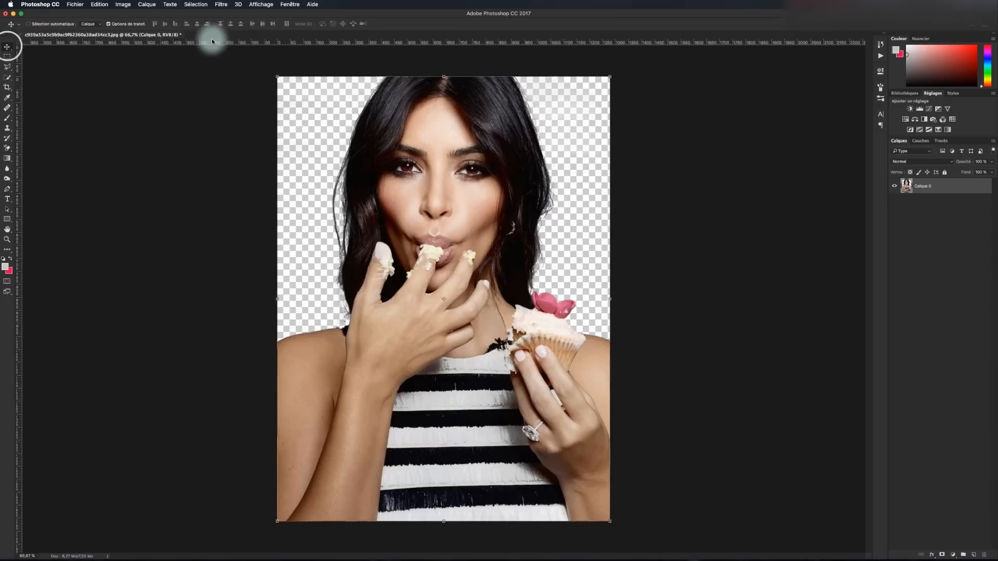
key("super+plus")
scroll(280, 128, "up", 4)
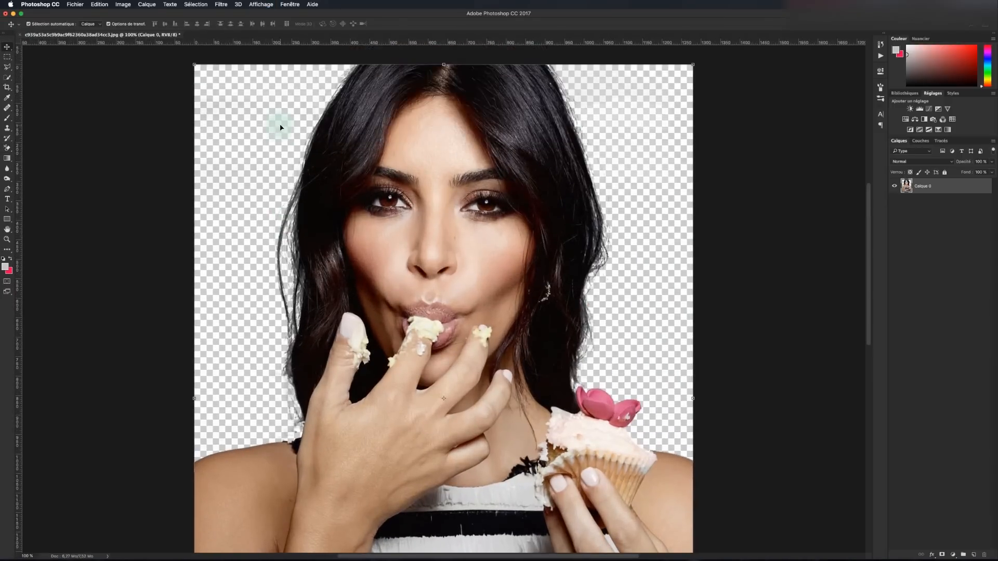